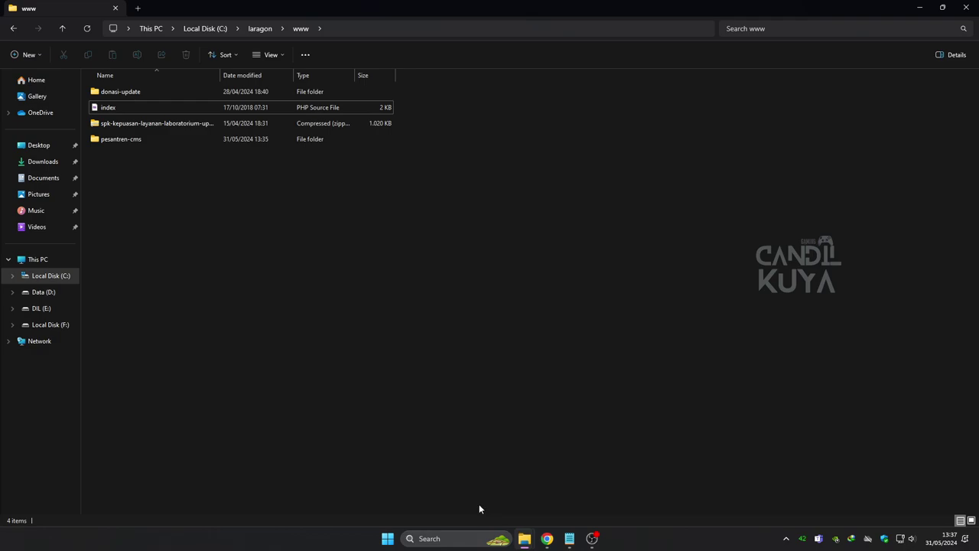
pyautogui.doubleClick(145, 139)
pyautogui.click(298, 31)
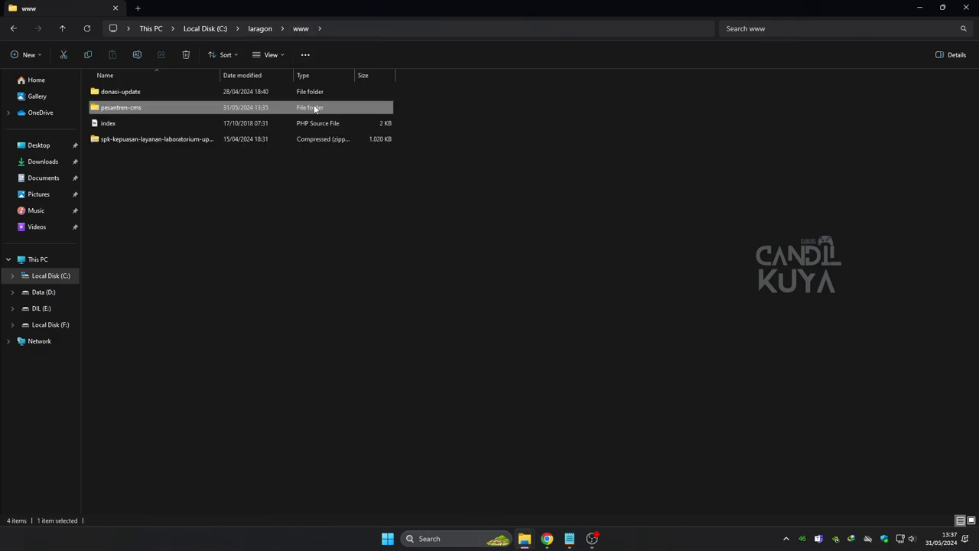
pyautogui.click(233, 245)
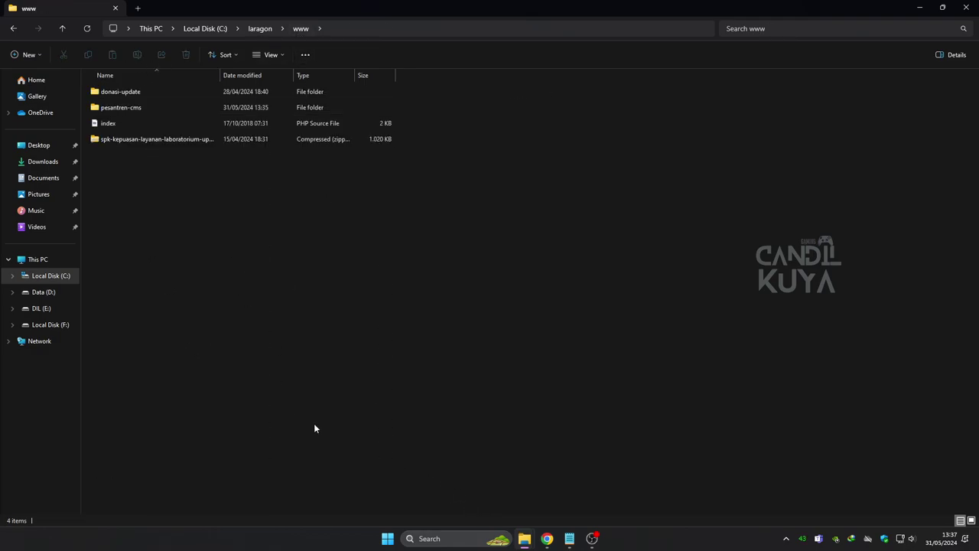
pyautogui.click(449, 539)
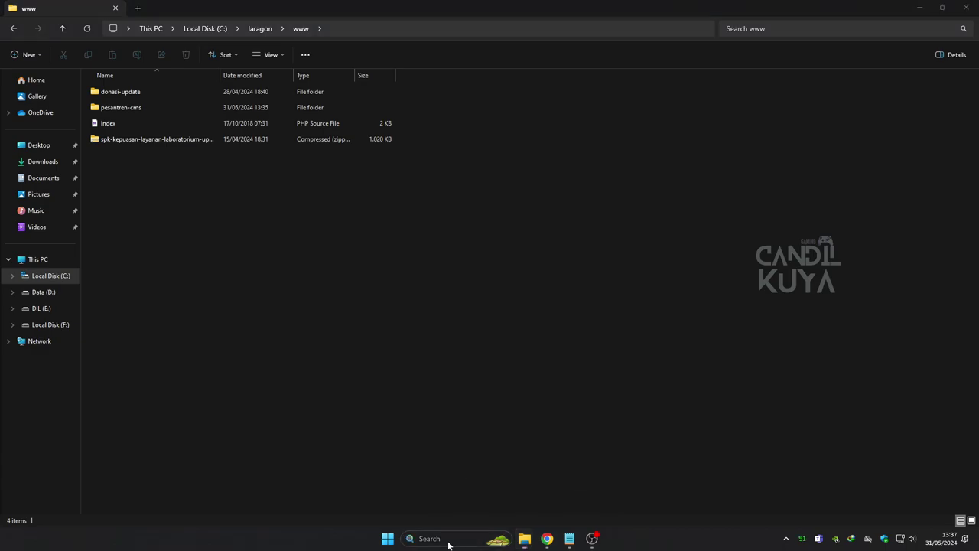
pyautogui.write('la')
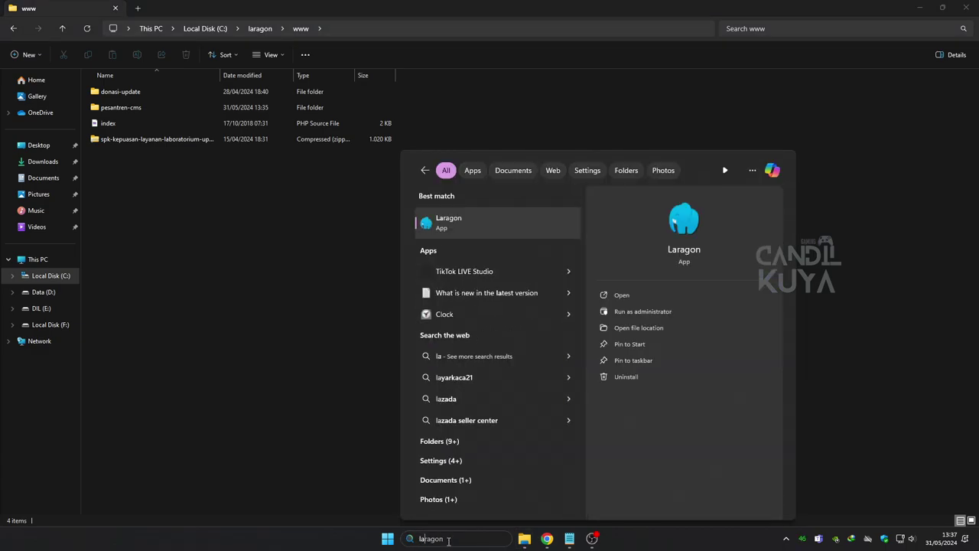
pyautogui.press('Return')
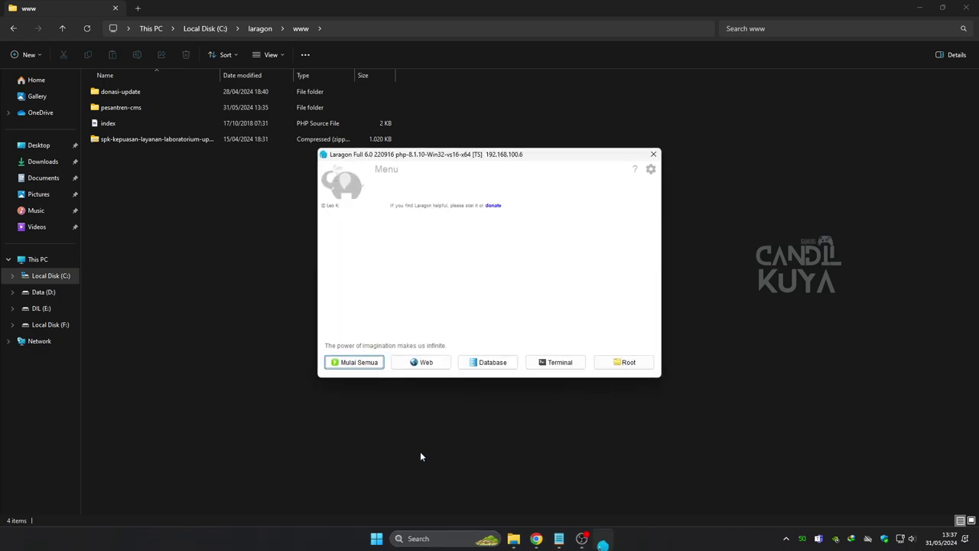
pyautogui.click(543, 366)
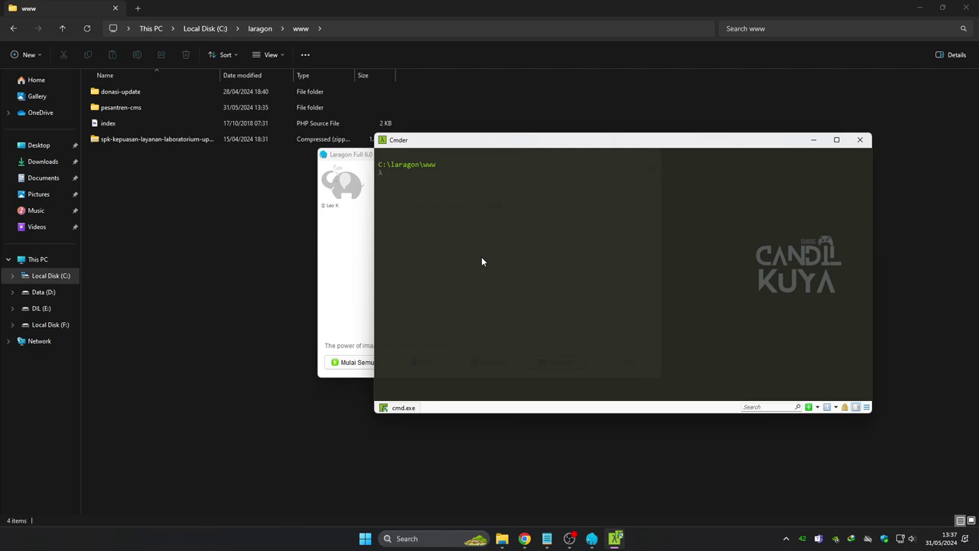
# Change to the pesantren-cms directory in the terminal and run composer update
pyautogui.write('cd pesantren-cms')
pyautogui.press('Return')
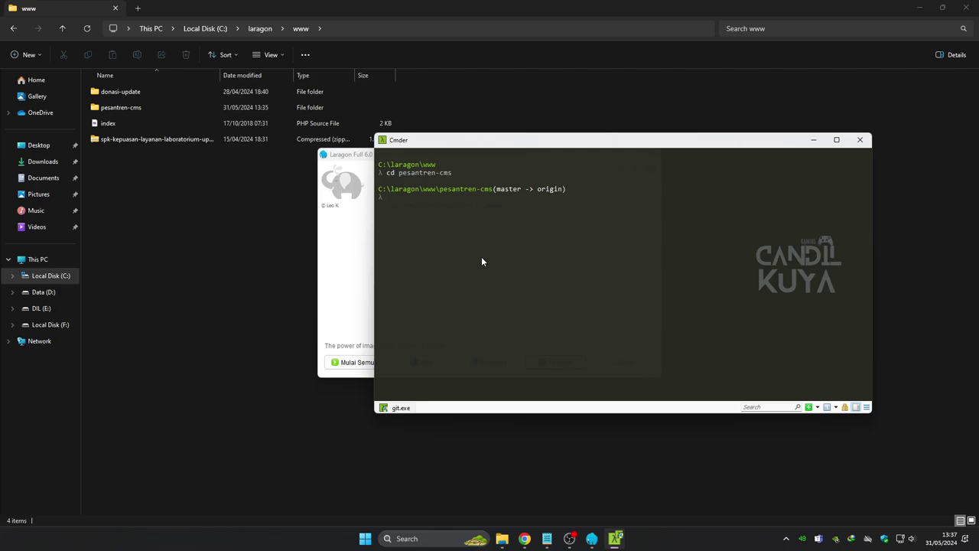
pyautogui.write('composer update')
pyautogui.press('Return')
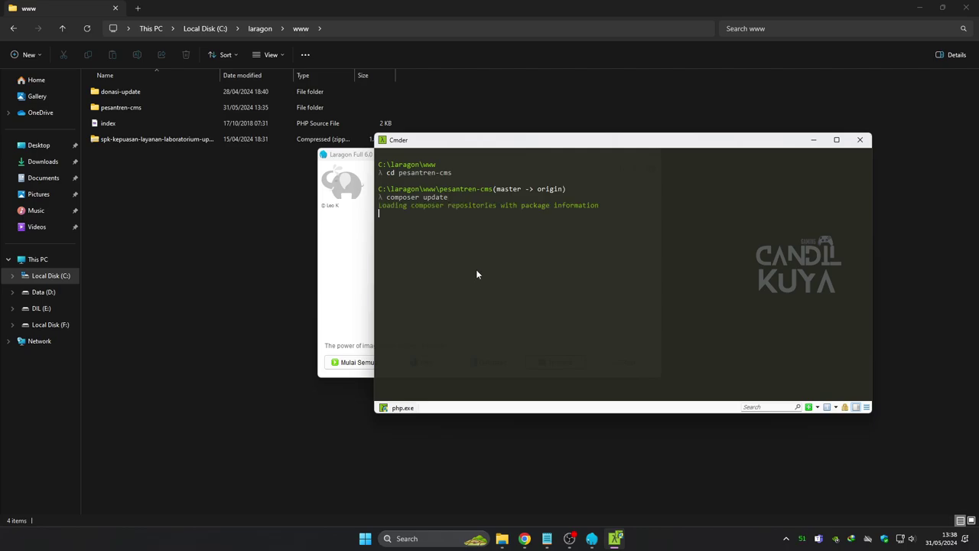
# Start all Laragon services and arrange the Laragon and Cmder windows side by side
pyautogui.click(336, 282)
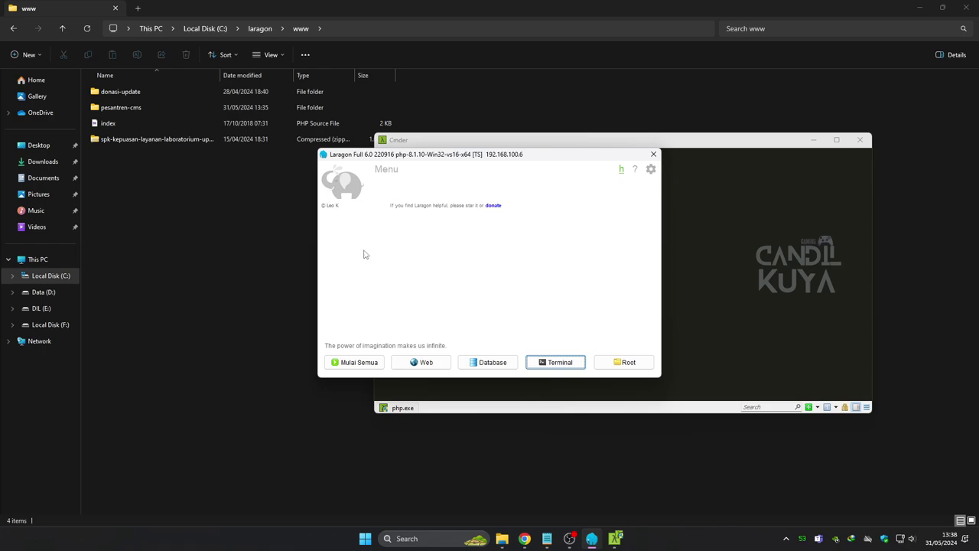
pyautogui.click(355, 362)
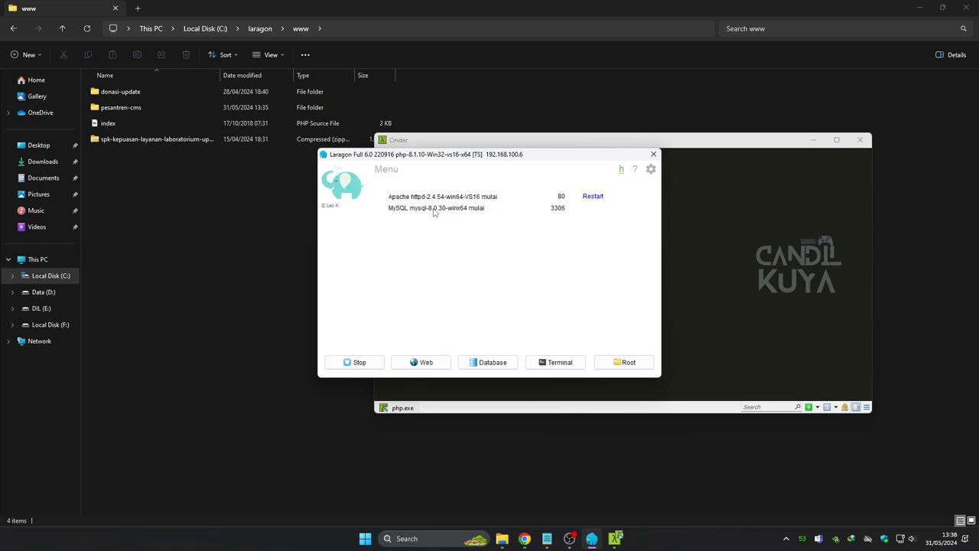
pyautogui.moveTo(482, 158); pyautogui.dragTo(191, 230)
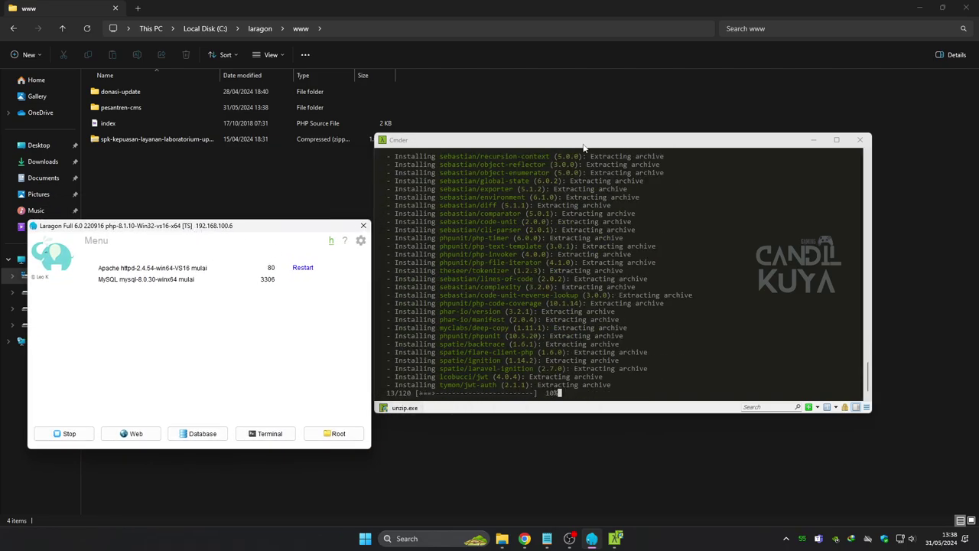
pyautogui.moveTo(583, 141); pyautogui.dragTo(606, 192)
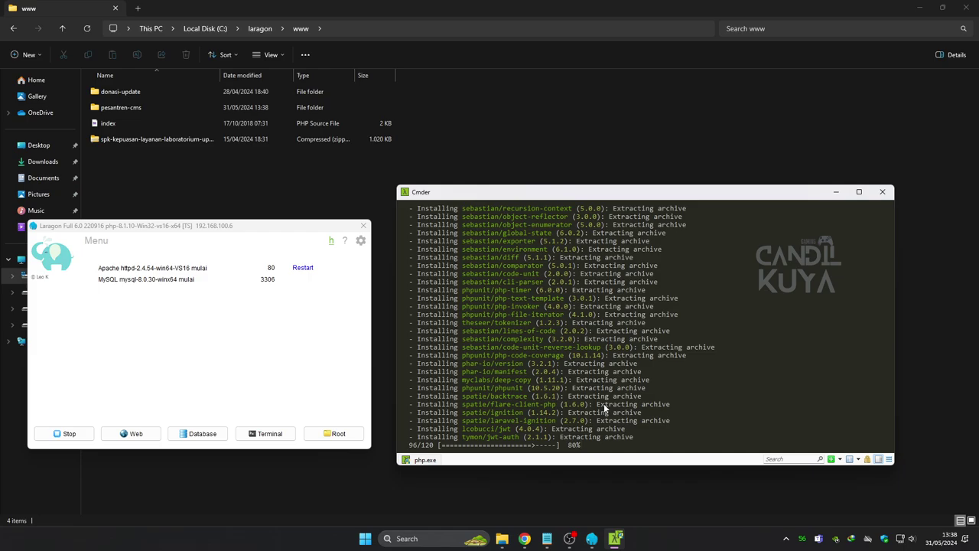
pyautogui.scroll(5, 479, 396)
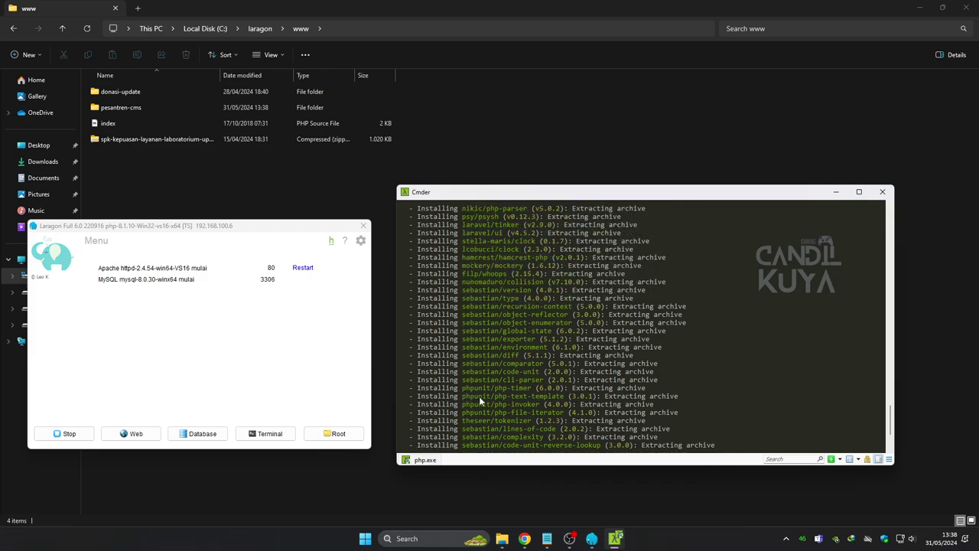
pyautogui.scroll(-5, 481, 399)
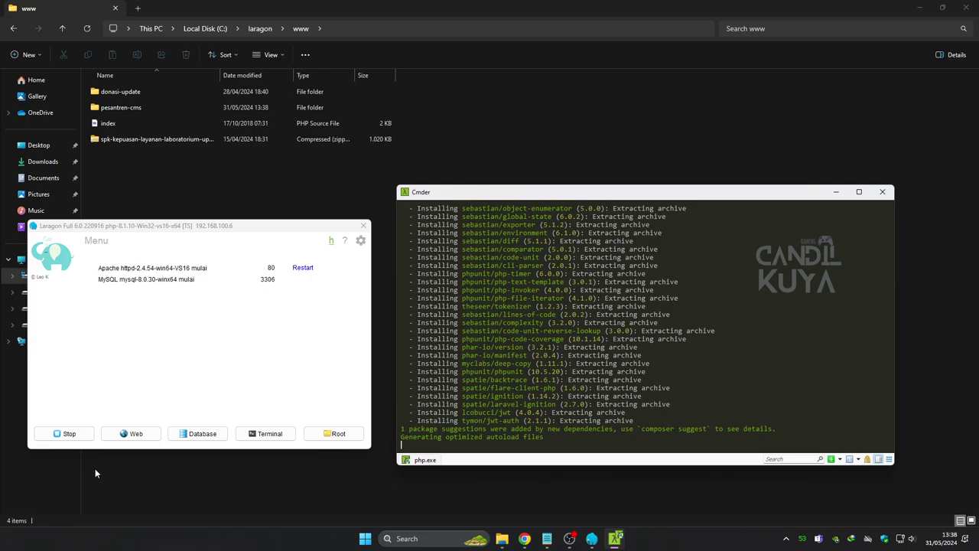
# Launch Visual Studio Code
pyautogui.click(413, 540)
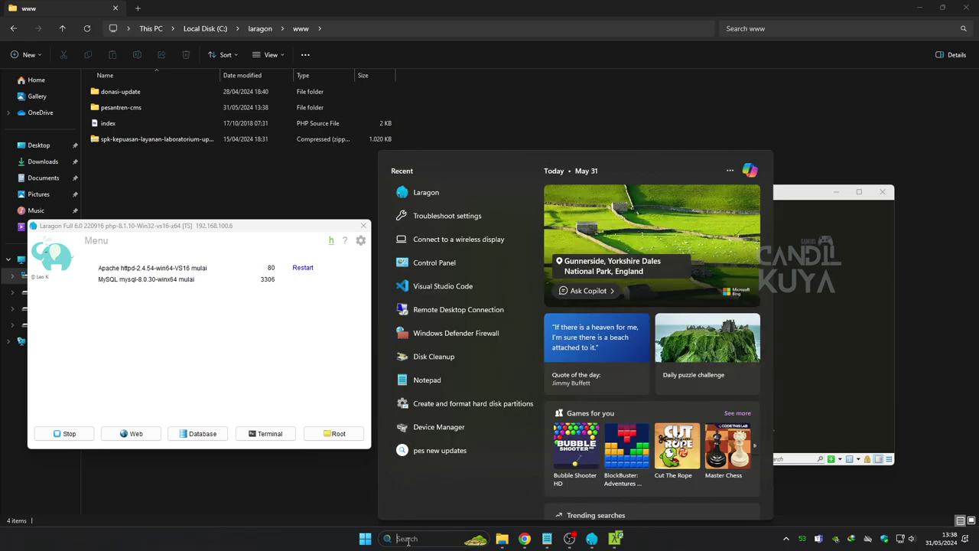
pyautogui.write('vis')
pyautogui.press('Return')
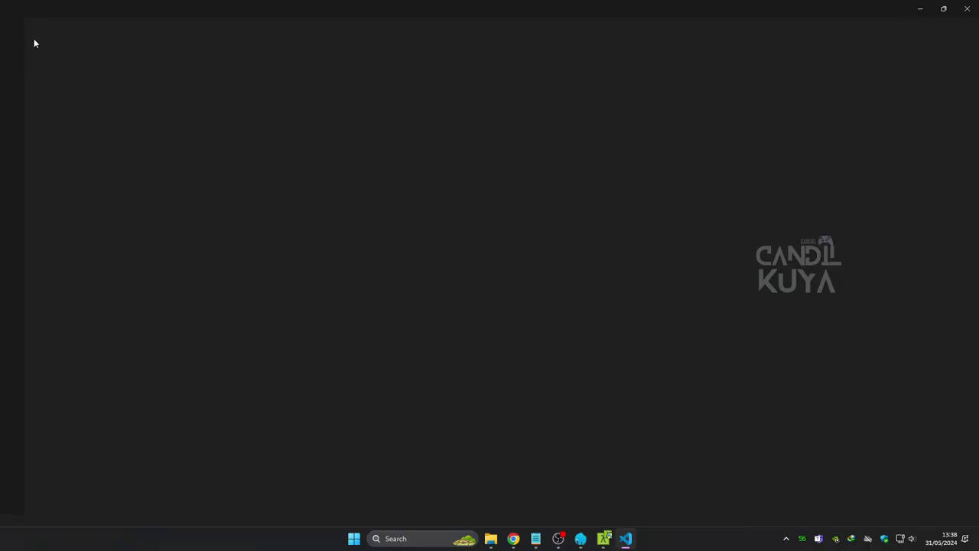
# Open the folder C:\laragon\www\pesantren-cms as the project, trust its authors and dismiss the update notification
pyautogui.click(27, 9)
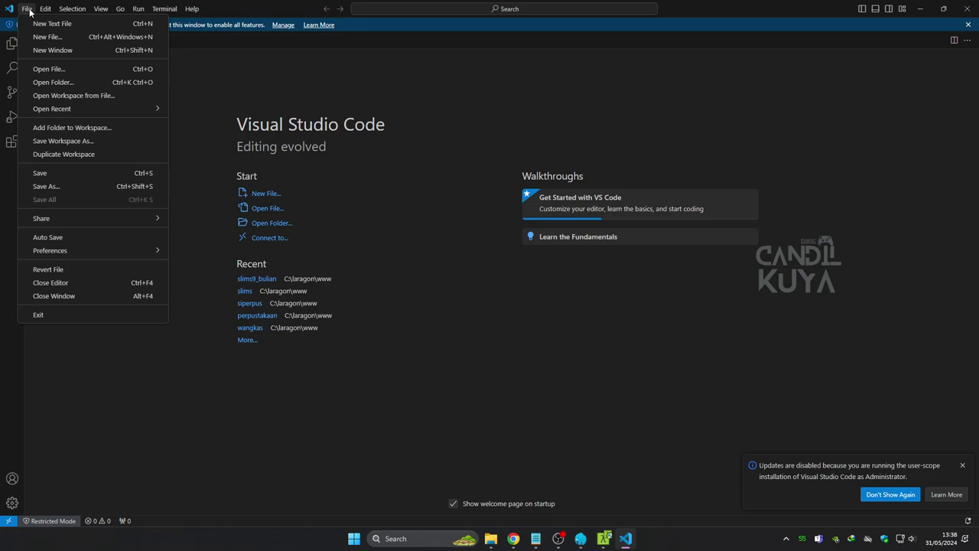
pyautogui.click(55, 82)
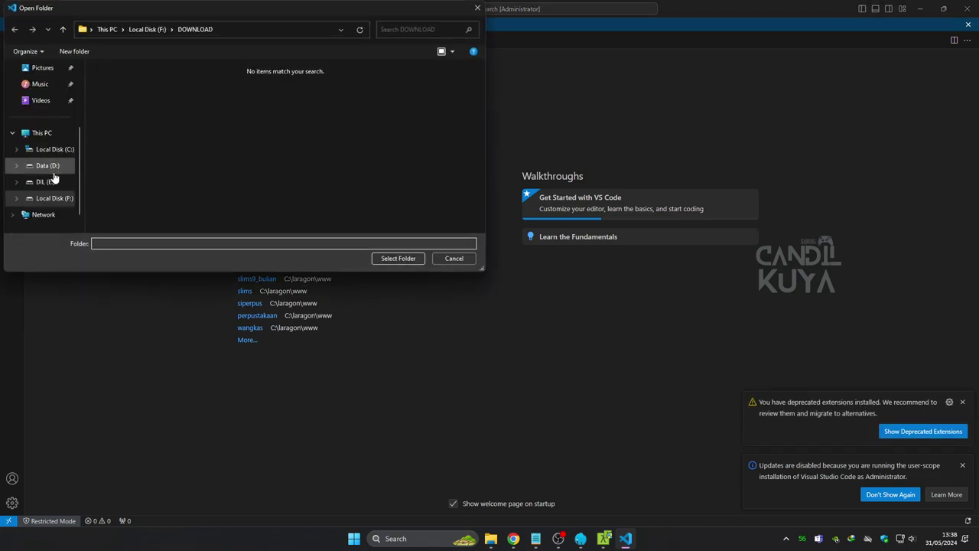
pyautogui.click(47, 150)
pyautogui.click(53, 132)
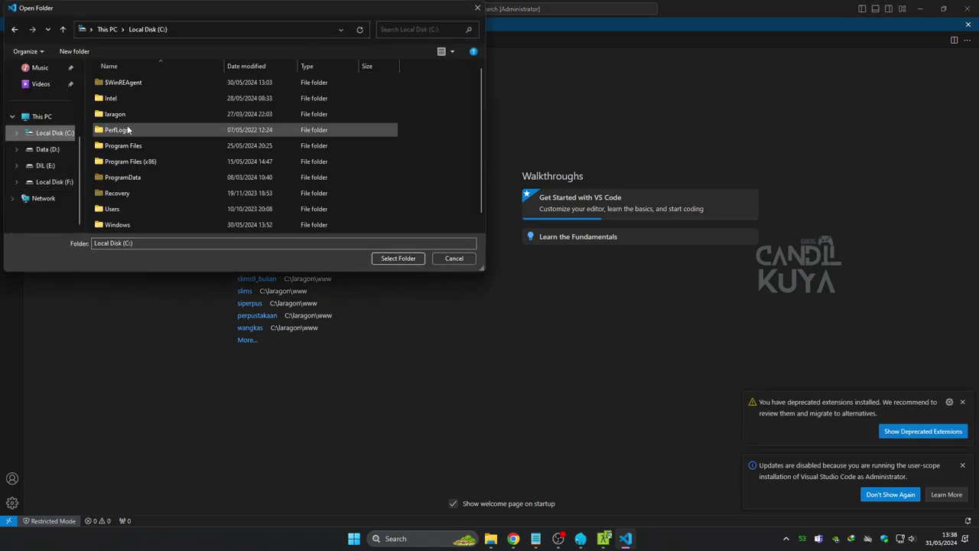
pyautogui.doubleClick(127, 115)
pyautogui.doubleClick(117, 162)
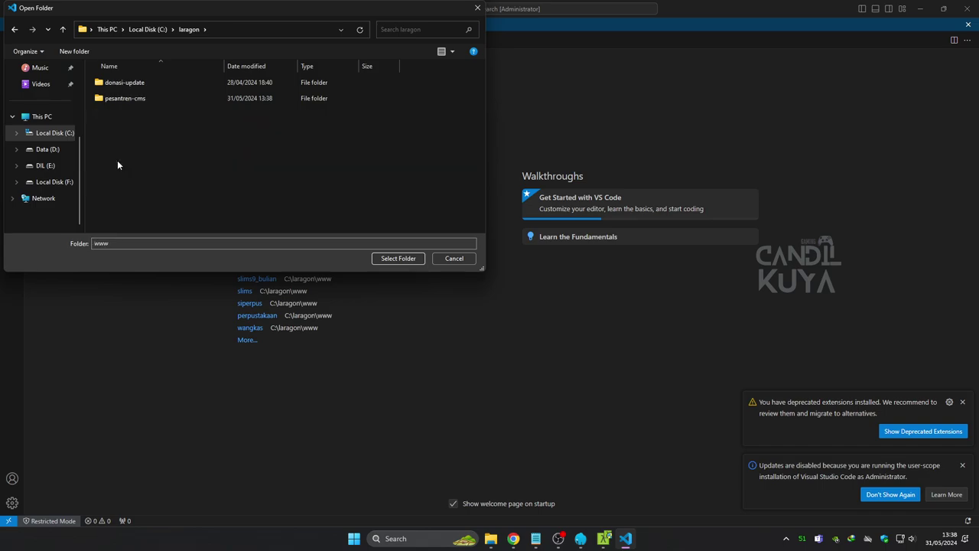
pyautogui.click(127, 100)
pyautogui.click(407, 257)
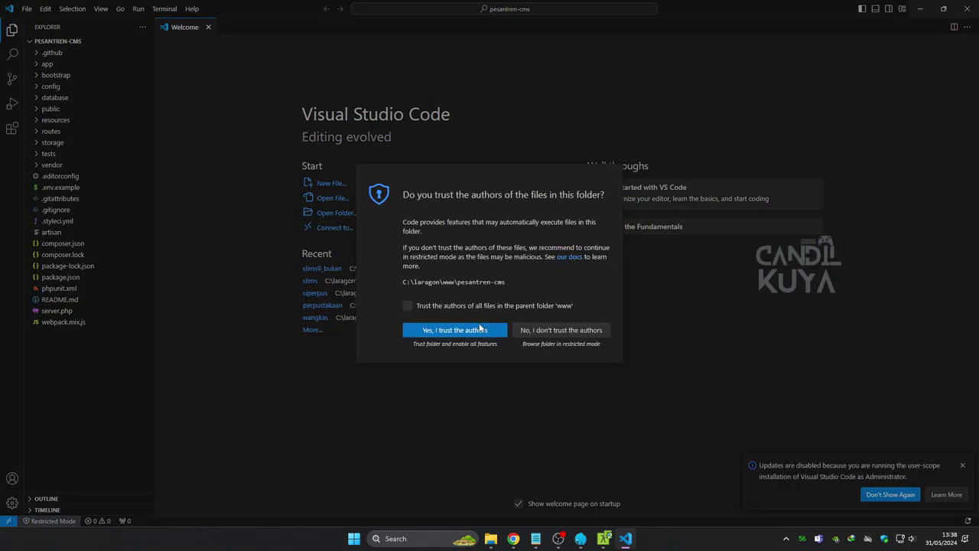
pyautogui.click(466, 330)
pyautogui.click(960, 466)
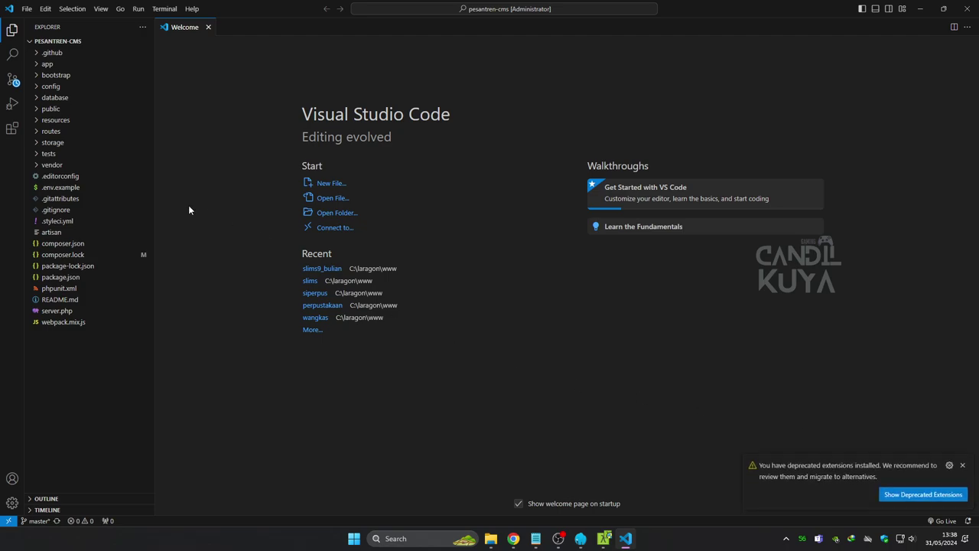
# Open .env.example and review its settings while checking the Composer progress in the Cmder terminal
pyautogui.click(57, 188)
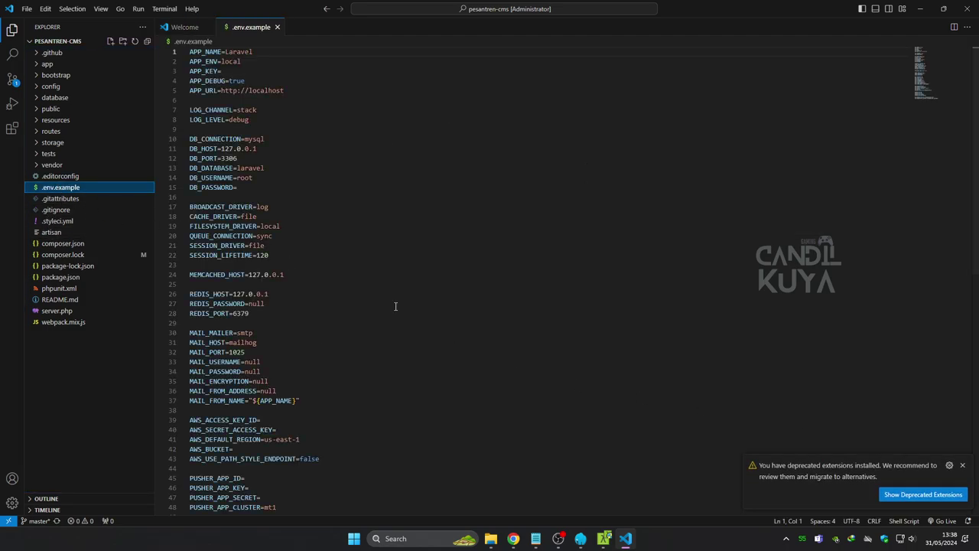
pyautogui.click(602, 541)
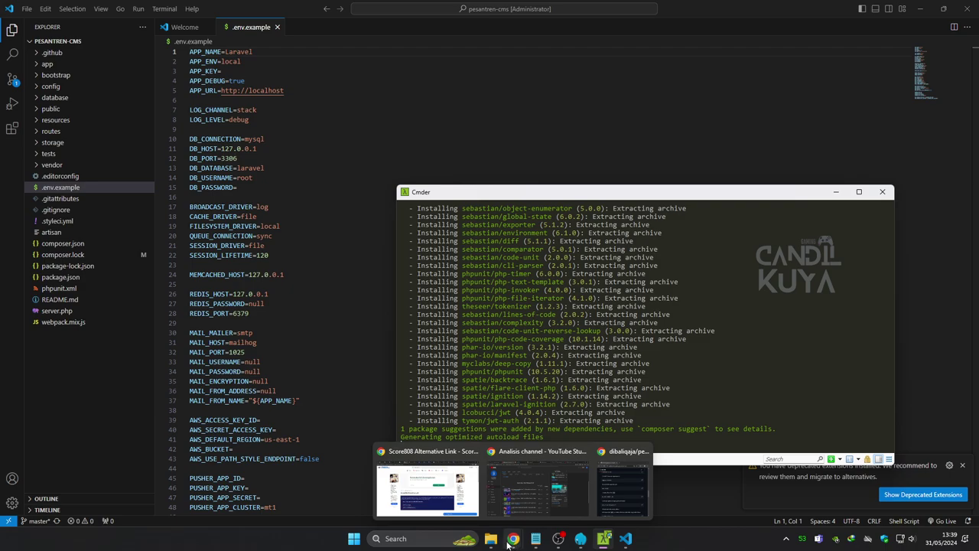
pyautogui.click(581, 540)
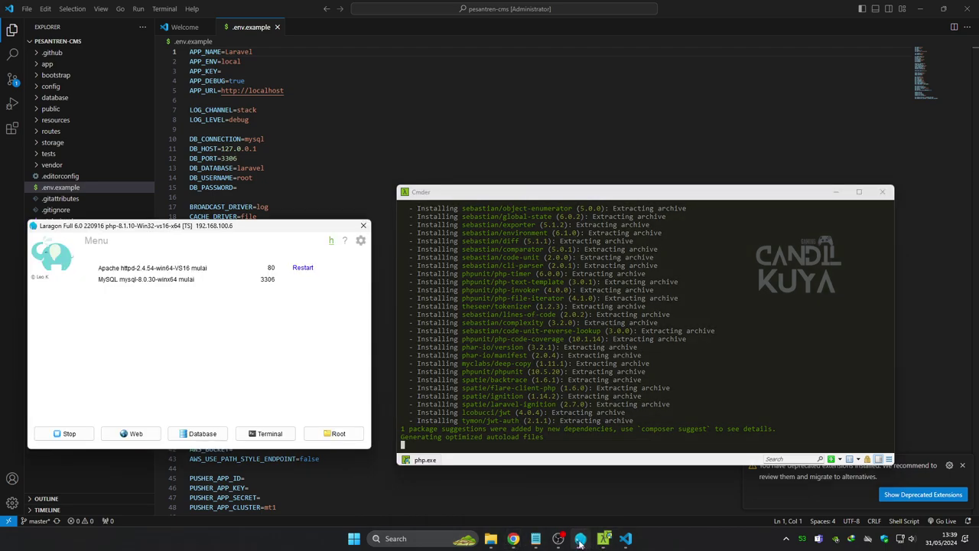
pyautogui.click(581, 540)
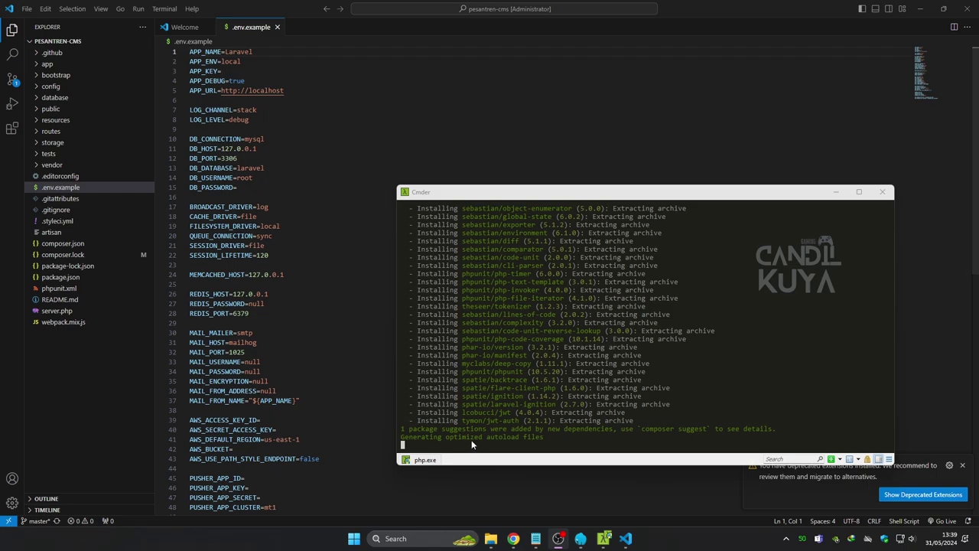
pyautogui.scroll(1, 474, 422)
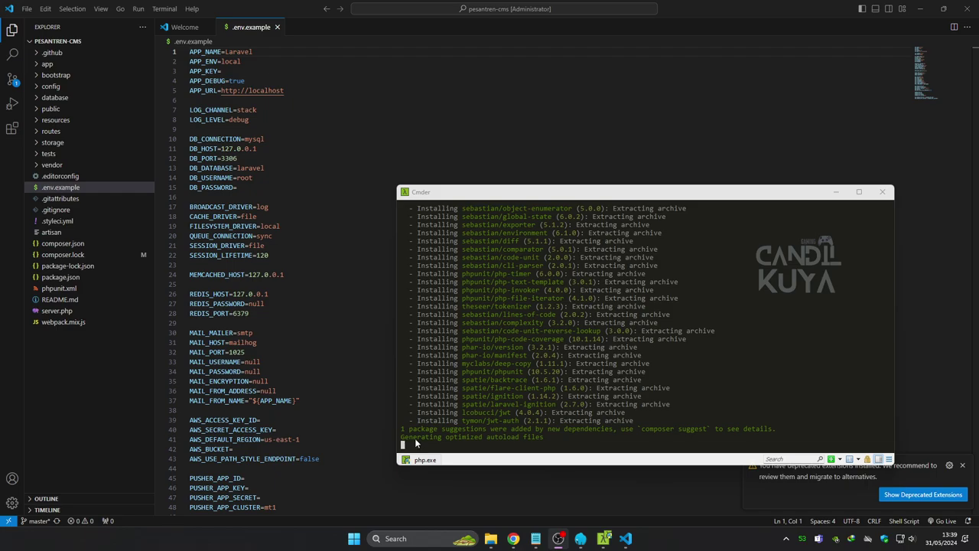
pyautogui.moveTo(598, 191); pyautogui.dragTo(572, 112)
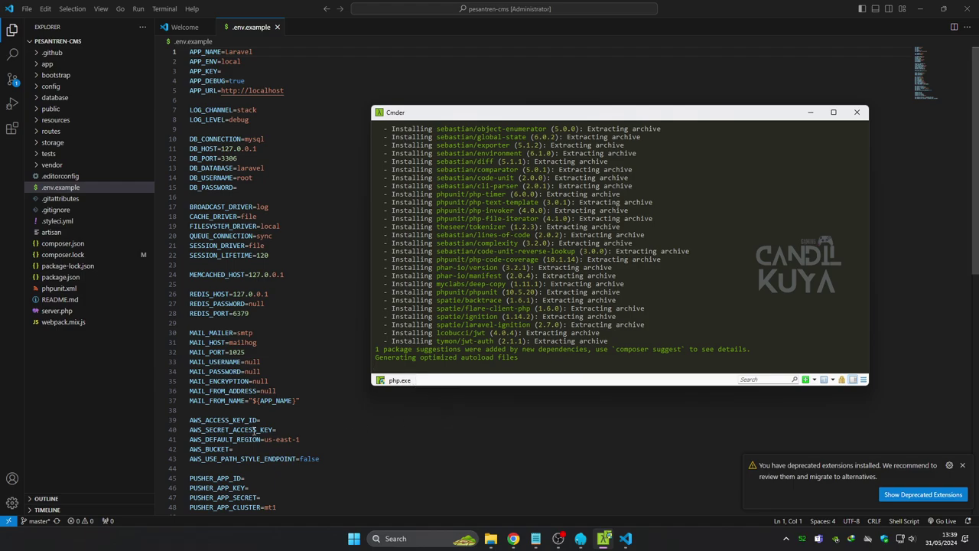
pyautogui.scroll(-3, 255, 431)
pyautogui.scroll(2, 258, 436)
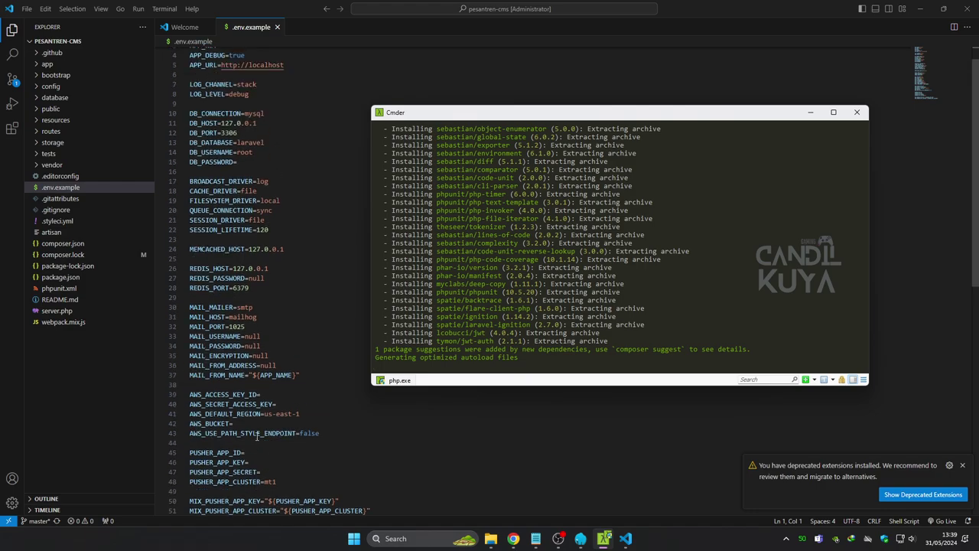
pyautogui.scroll(1, 257, 435)
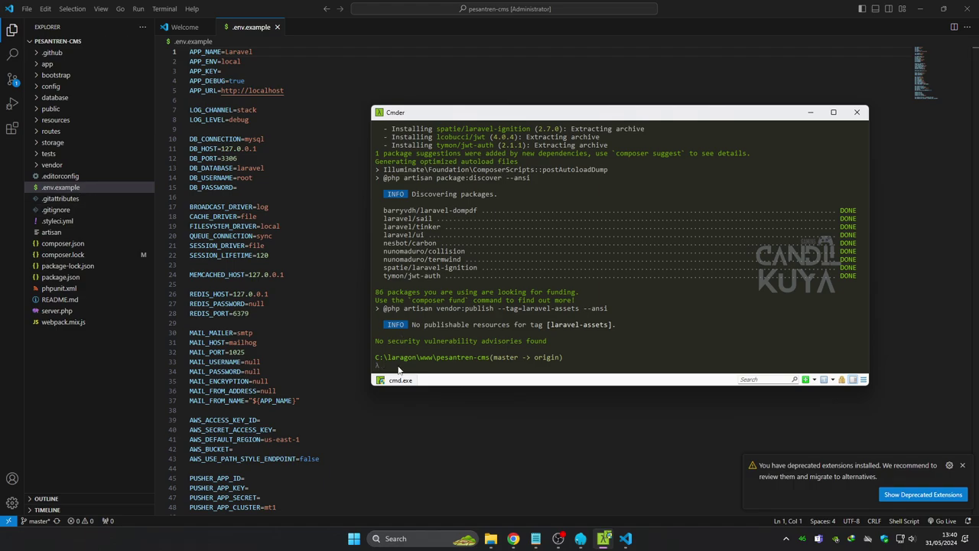
# Copy .env.example to .env with the cp command in the terminal and open the .env file in Visual Studio Code
pyautogui.write('cp .env.example .env')
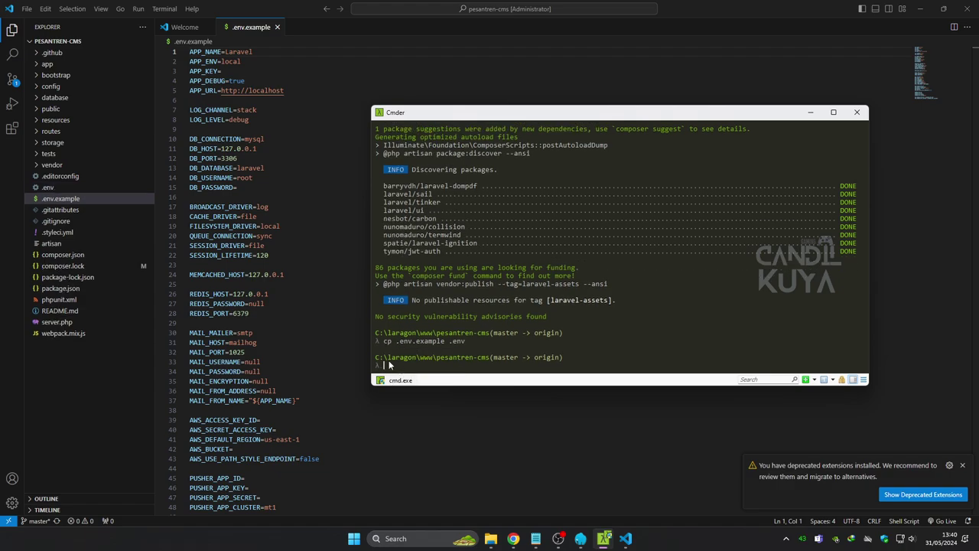
pyautogui.click(108, 199)
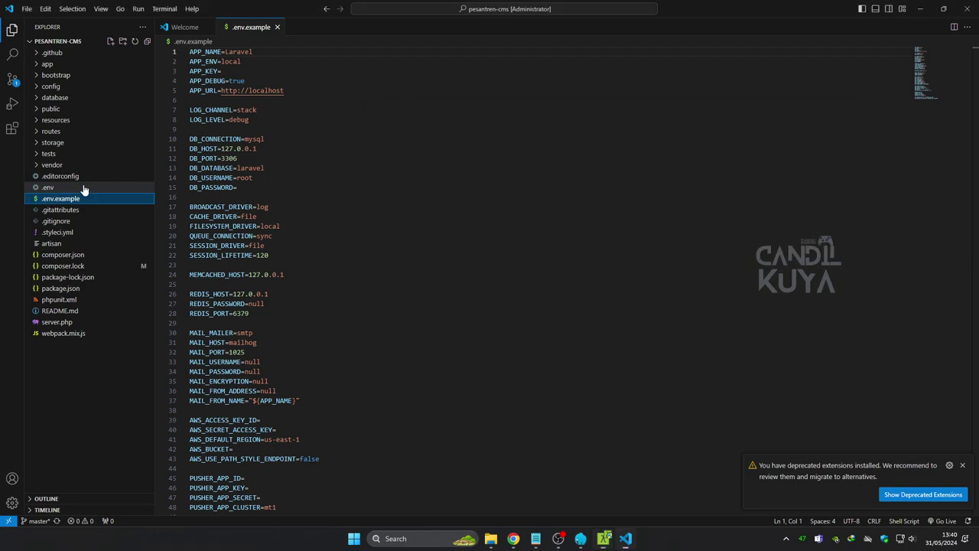
pyautogui.click(84, 189)
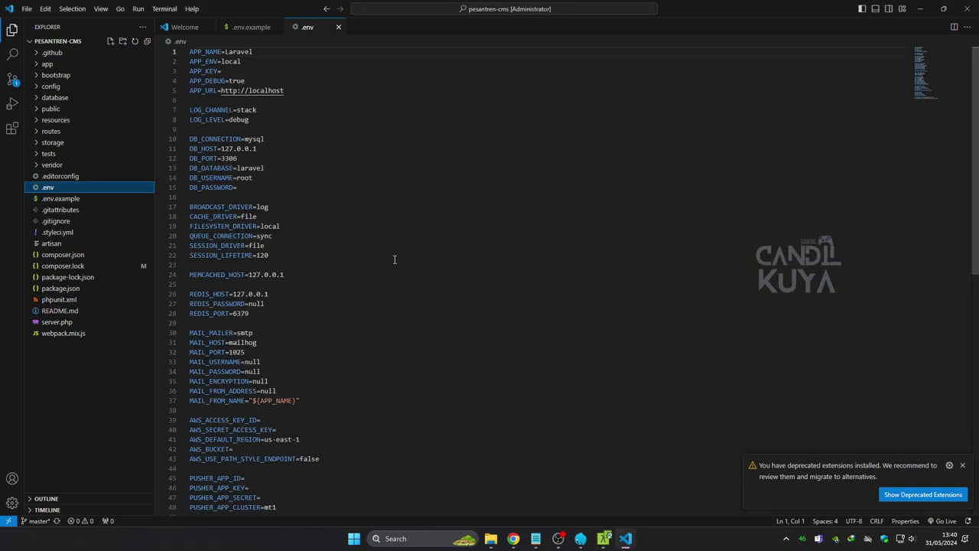
# Set DB_DATABASE to db_ponpes in the .env file and save it
pyautogui.doubleClick(250, 169)
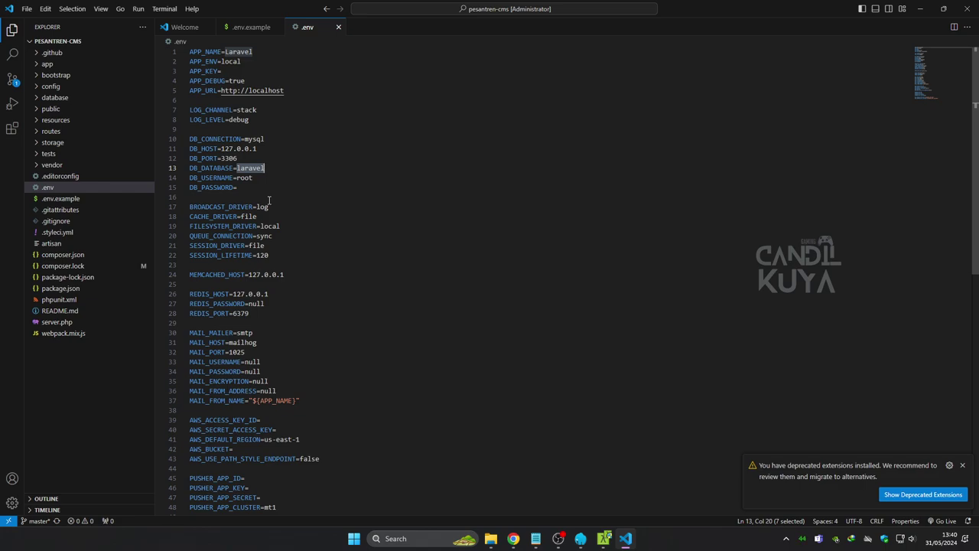
pyautogui.write('db_')
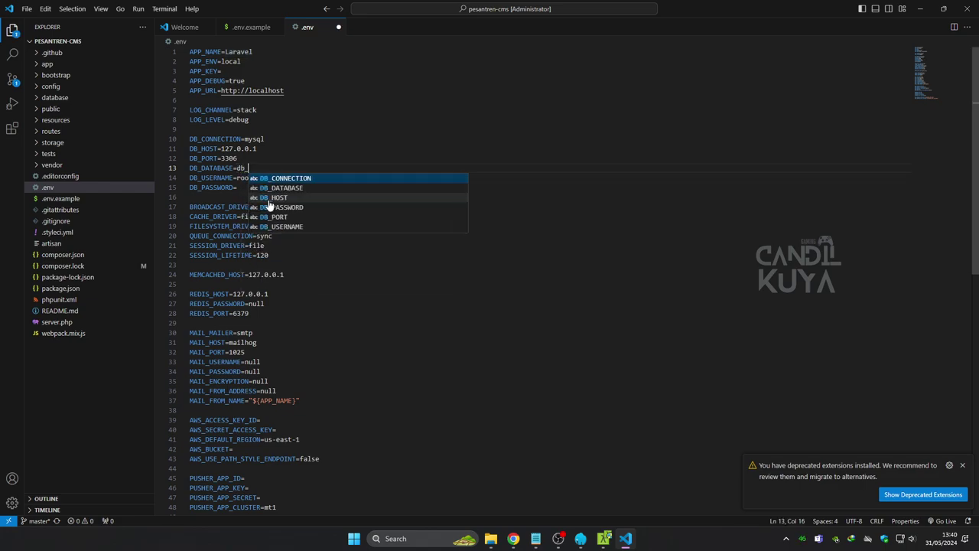
pyautogui.write('ponpes')
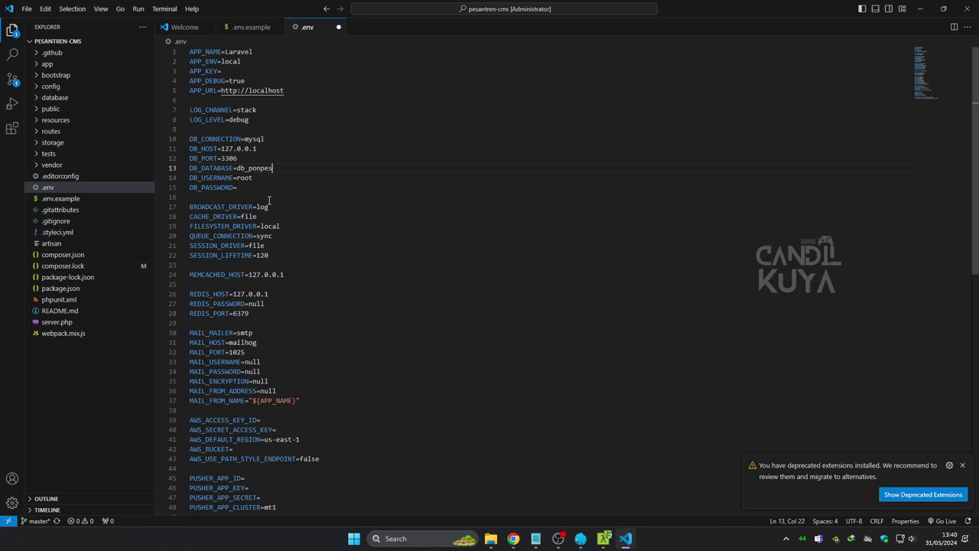
pyautogui.click(270, 200)
pyautogui.hotkey('ctrl', 's')
# Open the localhost page from Laragon, maximize the browser window and go to localhost/phpmyadmin
pyautogui.click(581, 538)
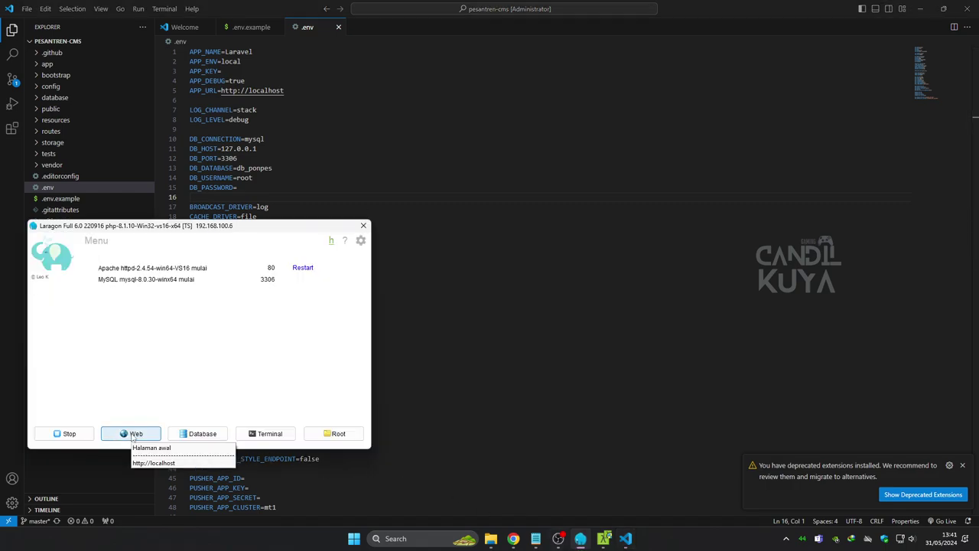
pyautogui.click(132, 434)
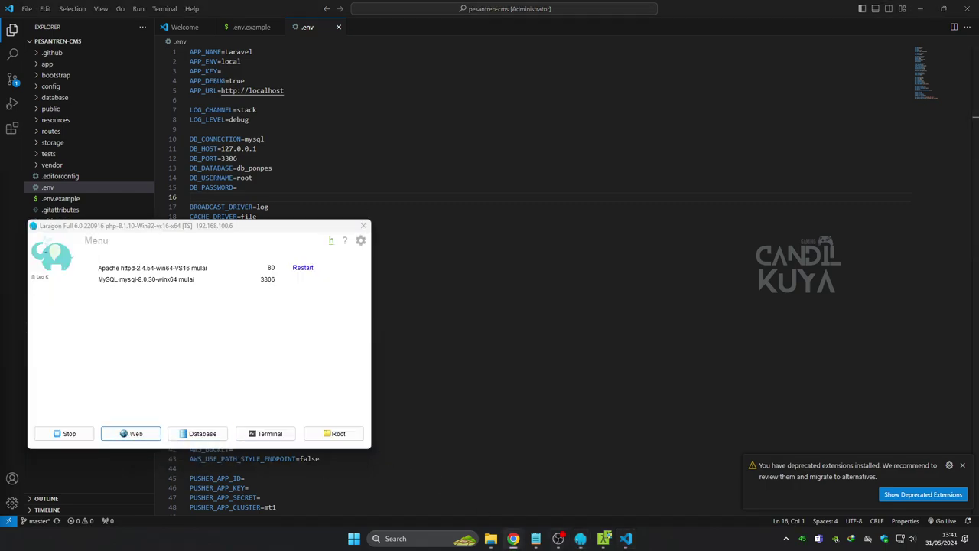
pyautogui.moveTo(290, 274); pyautogui.dragTo(716, 56)
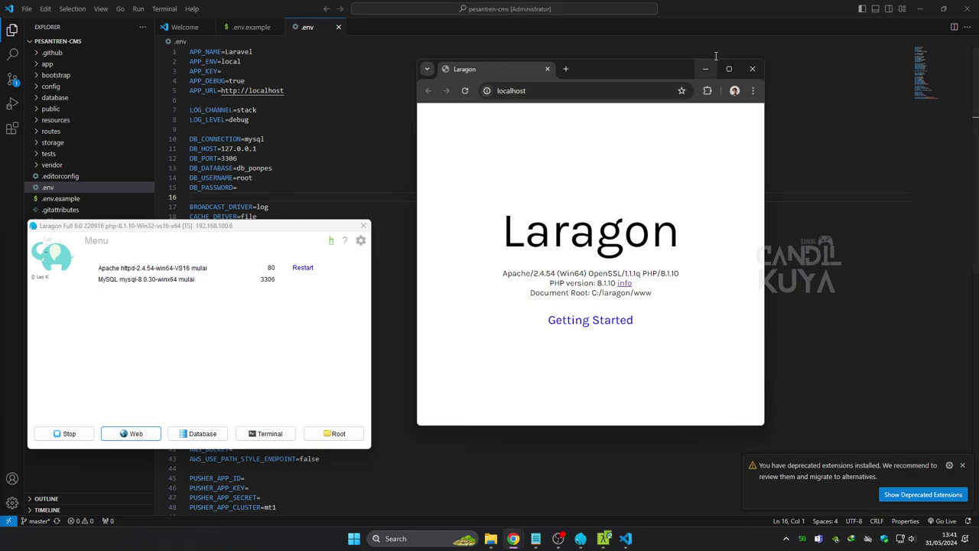
pyautogui.click(724, 69)
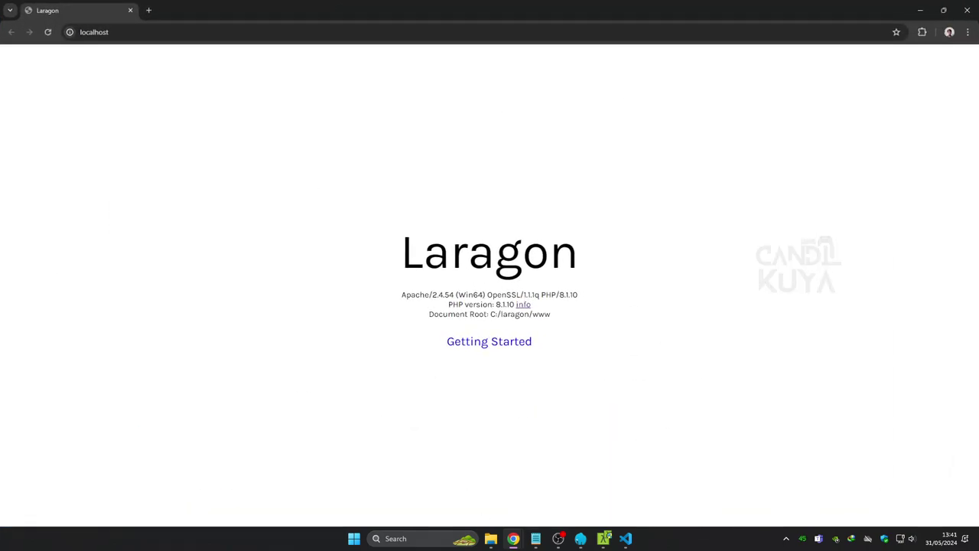
pyautogui.click(581, 538)
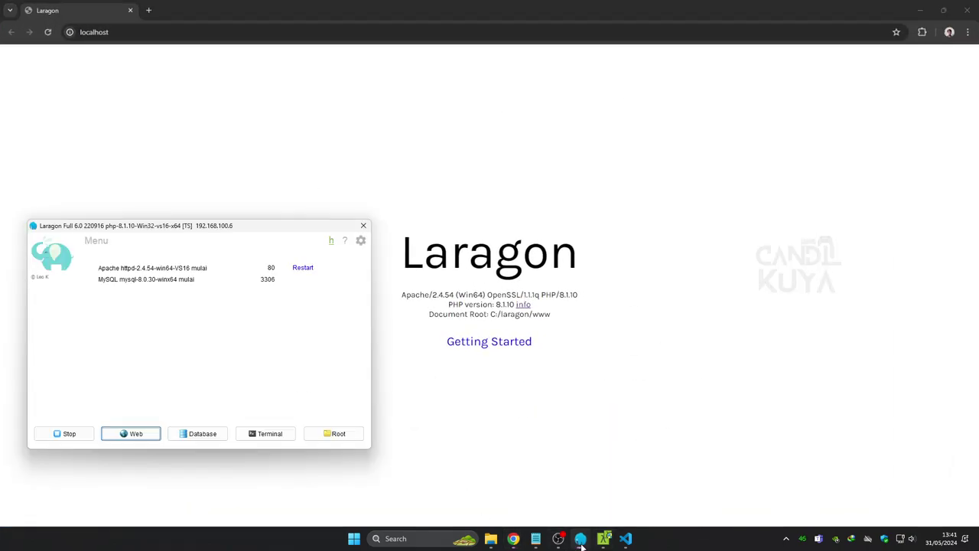
pyautogui.click(142, 32)
pyautogui.click(179, 35)
pyautogui.write('/phpmyadmin')
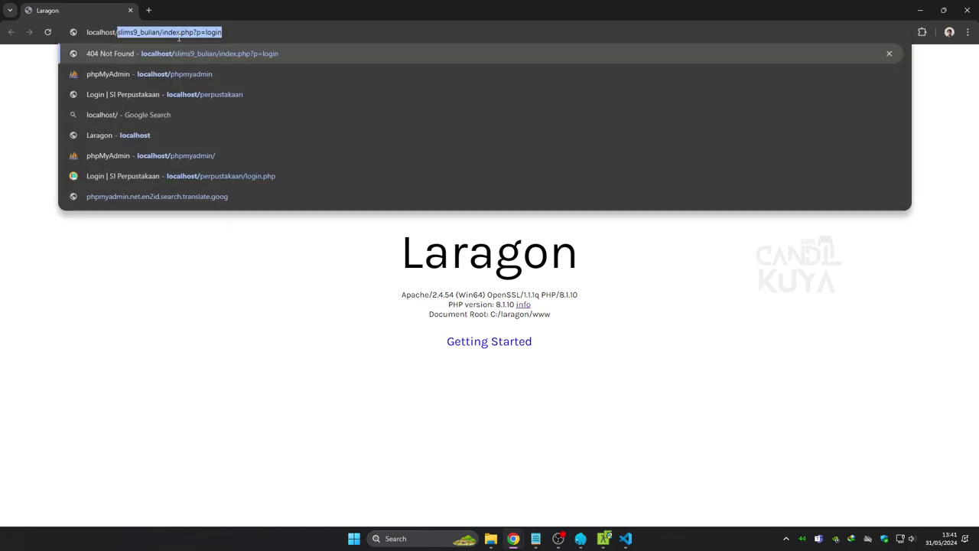
pyautogui.press('Return')
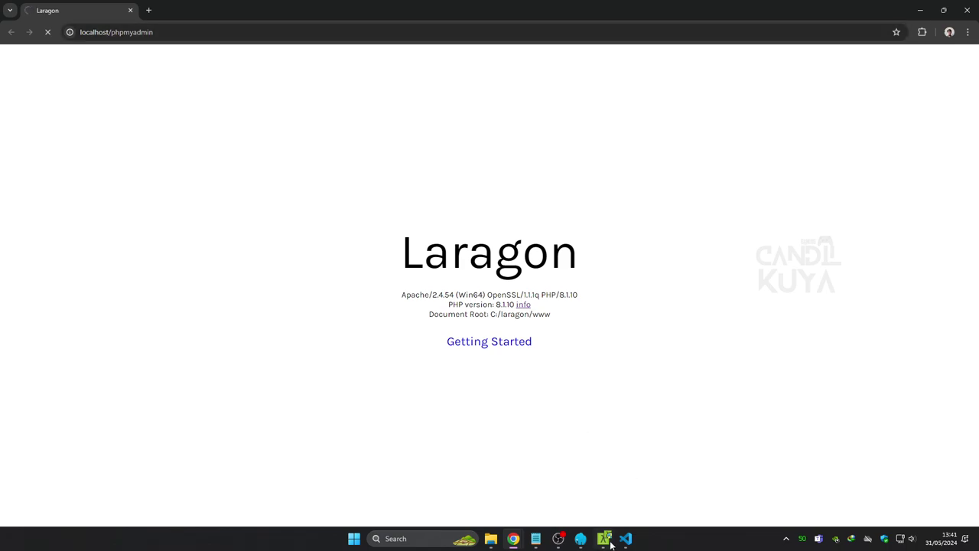
# Log in to phpMyAdmin with the root username and a blank password
pyautogui.moveTo(609, 542)
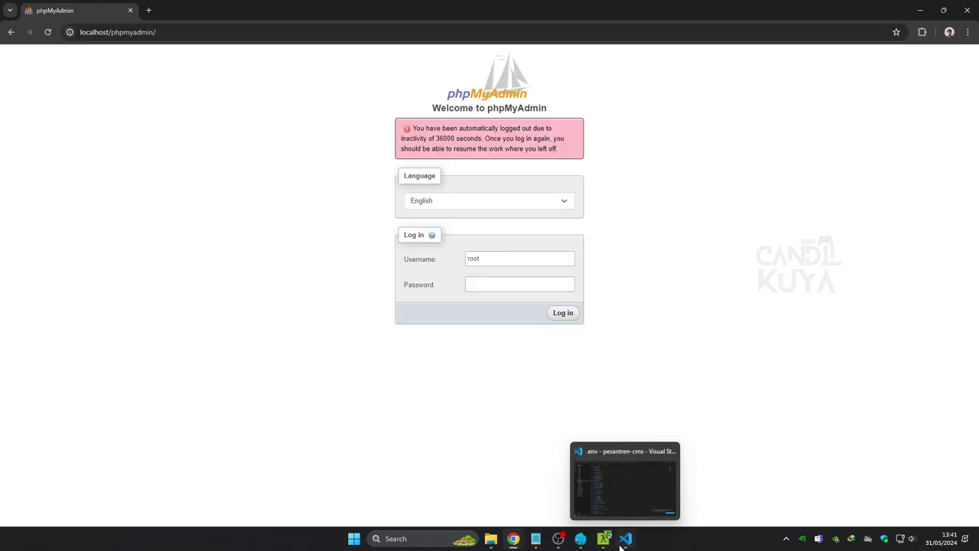
pyautogui.click(495, 261)
pyautogui.click(557, 313)
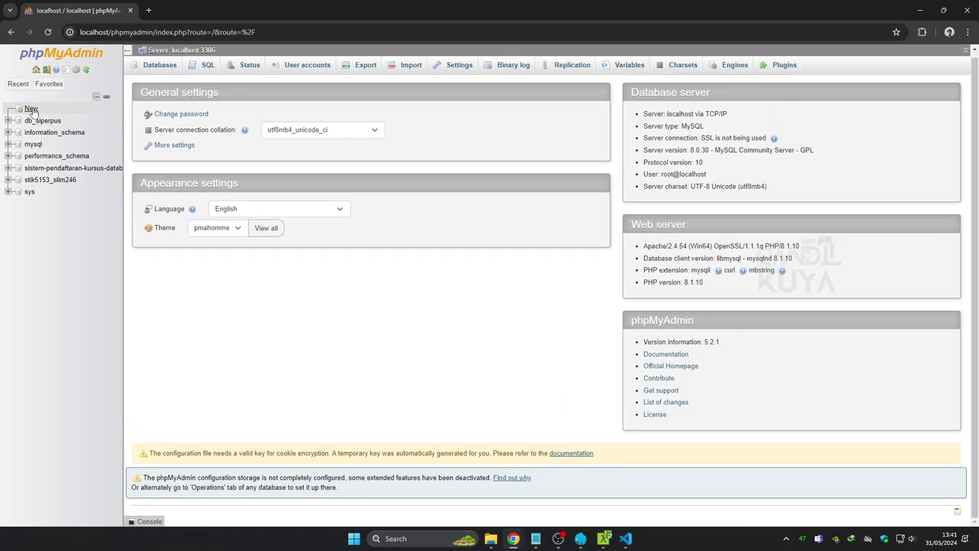
# Create a new database in phpMyAdmin named db_ponpes, copying the name from DB_DATABASE in the .env file
pyautogui.click(31, 110)
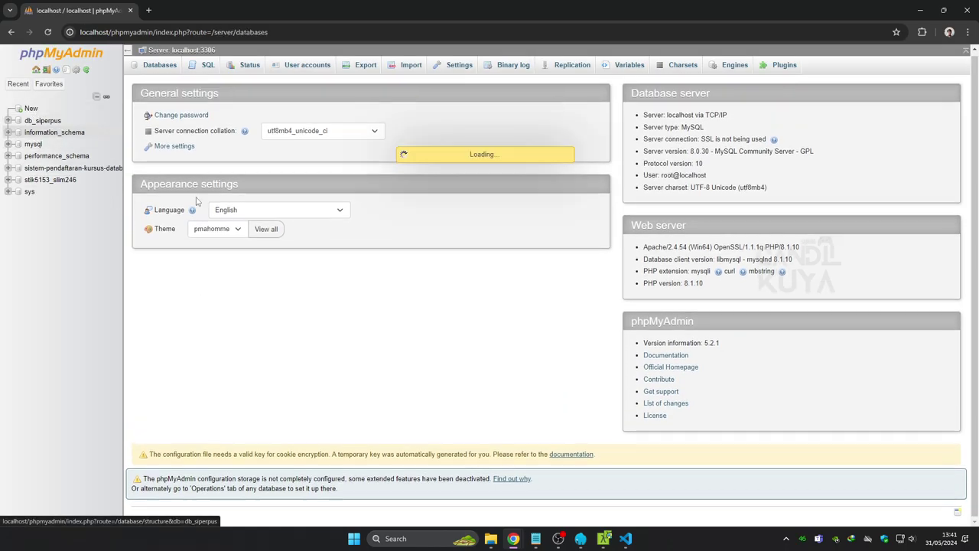
pyautogui.click(626, 539)
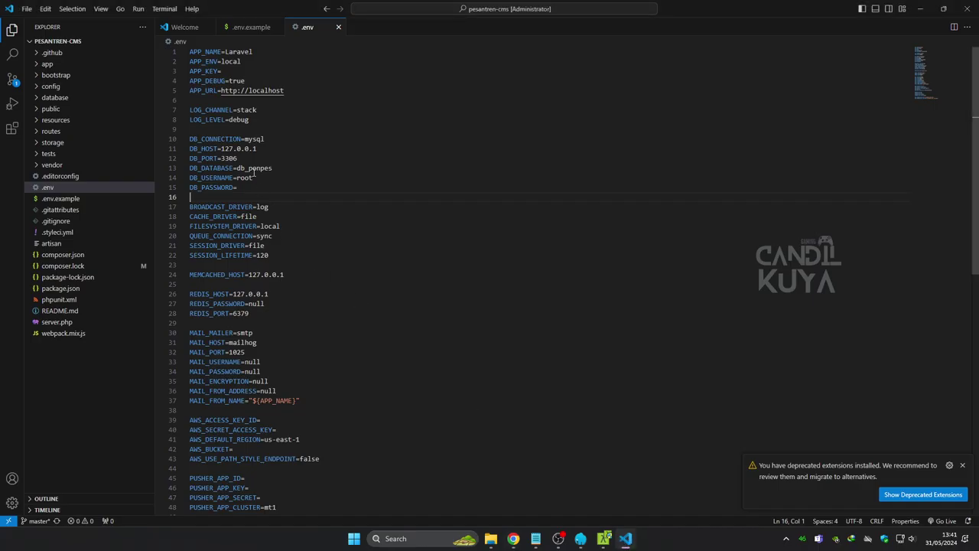
pyautogui.moveTo(237, 167); pyautogui.dragTo(271, 168)
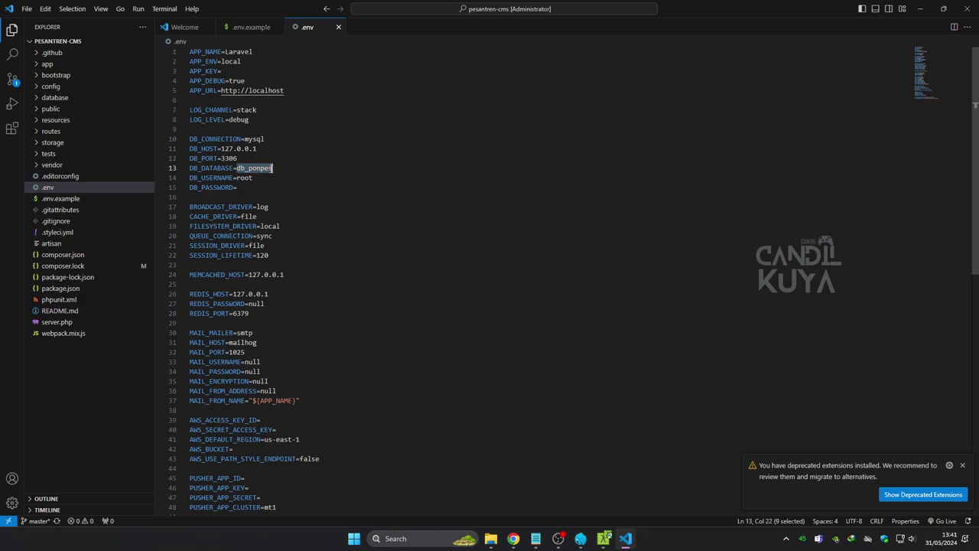
pyautogui.rightClick(270, 170)
pyautogui.click(299, 243)
pyautogui.click(626, 539)
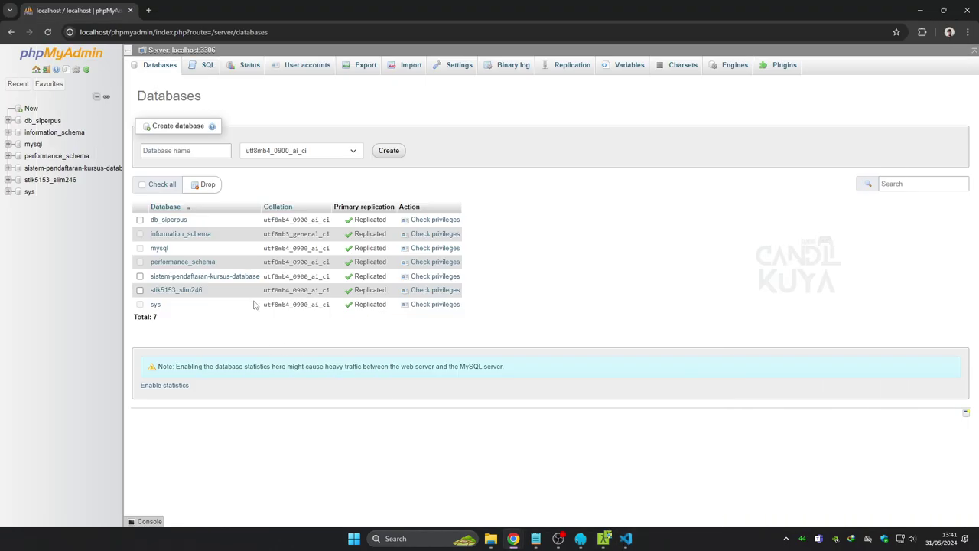
pyautogui.click(211, 152)
pyautogui.rightClick(211, 153)
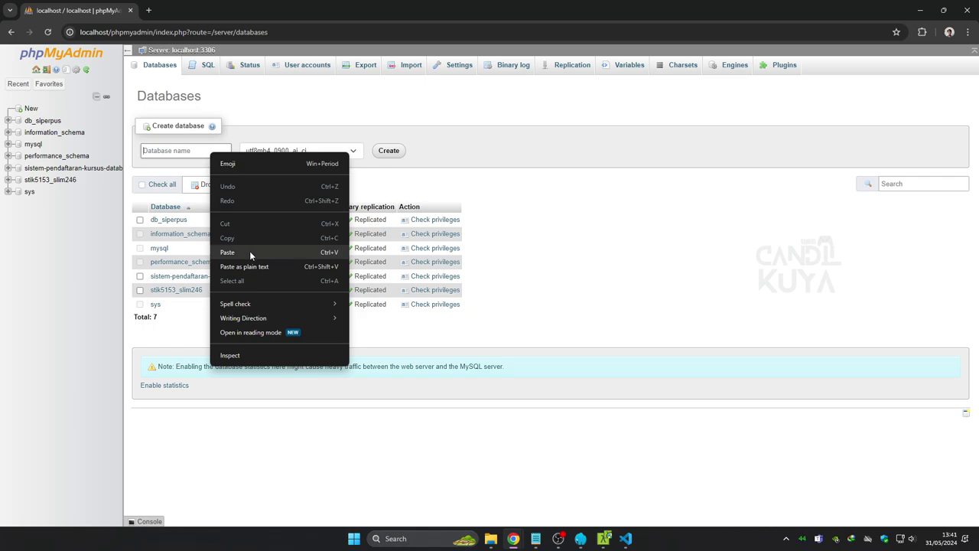
pyautogui.click(249, 251)
pyautogui.click(389, 150)
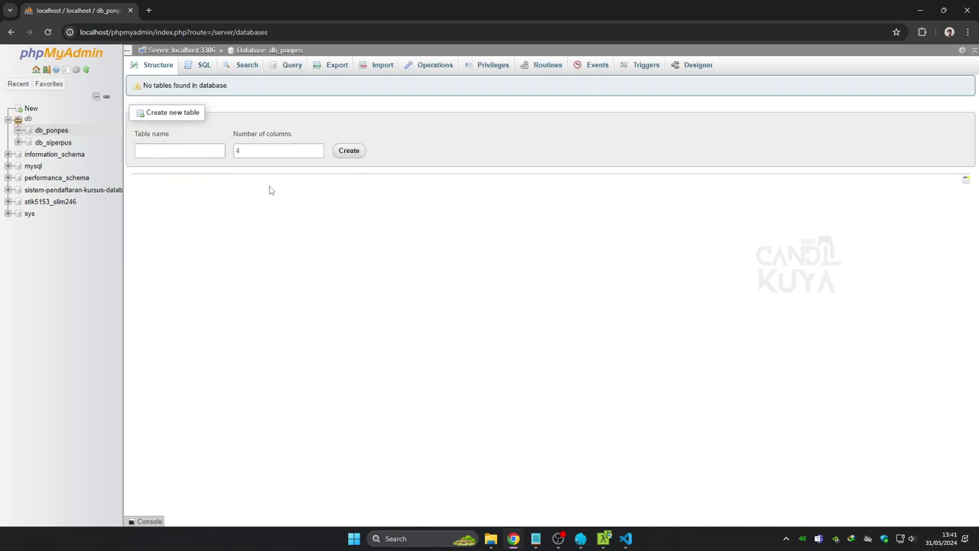
# Generate the application key with php artisan key:generate in Cmder and check the APP_KEY line of .env in Visual Studio Code
pyautogui.click(580, 542)
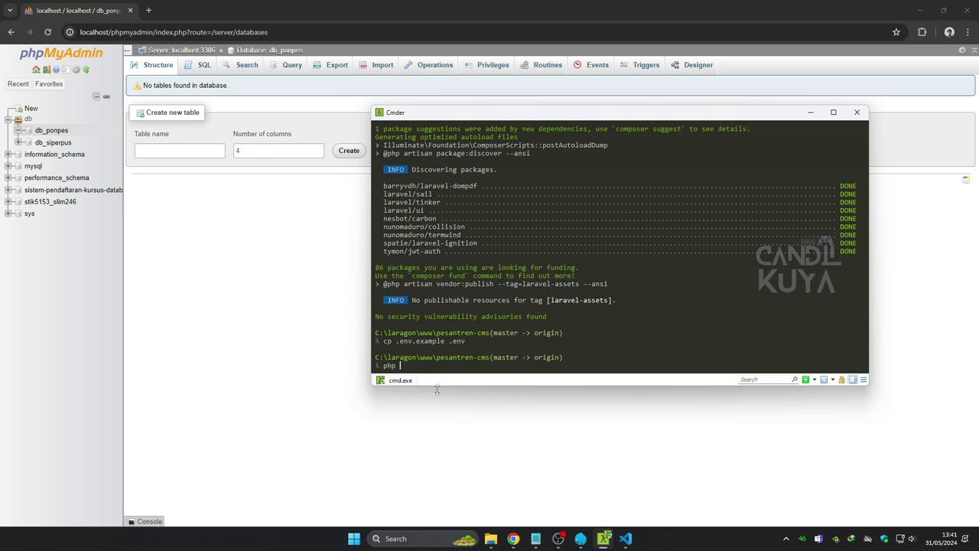
pyautogui.write('php artisan key:generate')
pyautogui.press('Return')
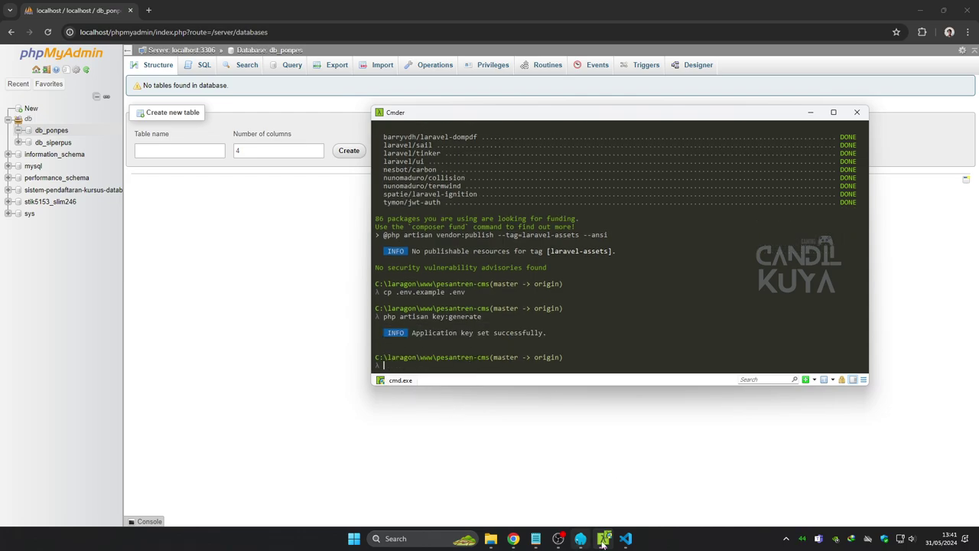
pyautogui.click(626, 538)
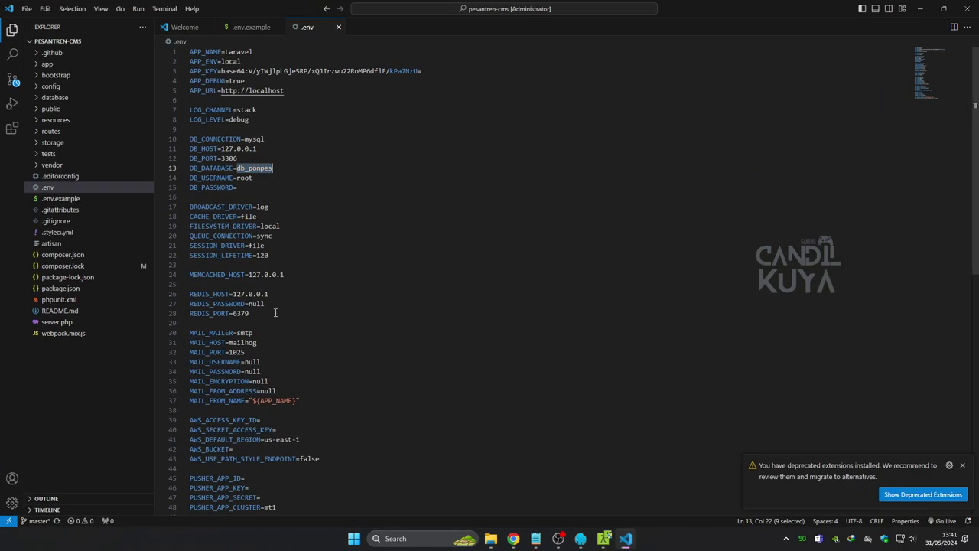
pyautogui.click(312, 71)
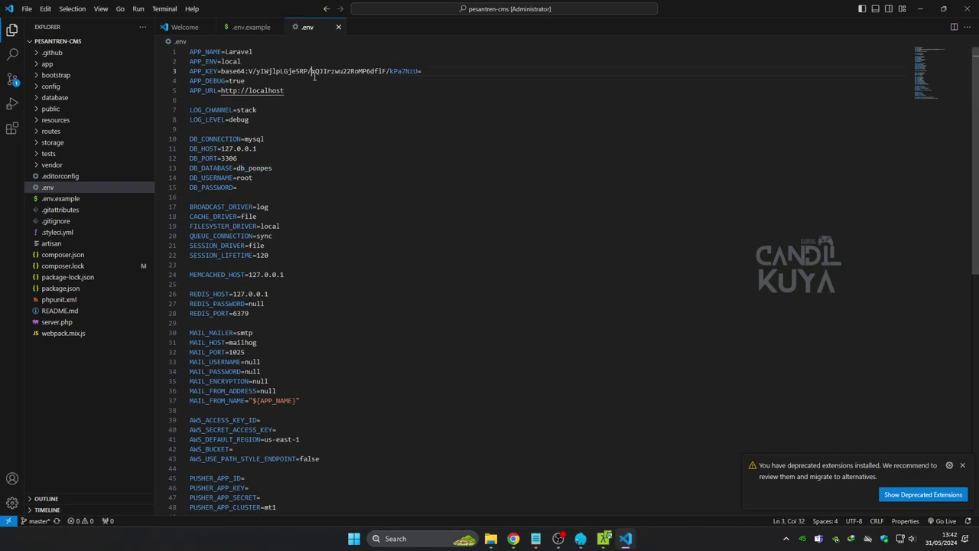
# Run the database migrations with php artisan migrate in the Cmder terminal
pyautogui.click(581, 545)
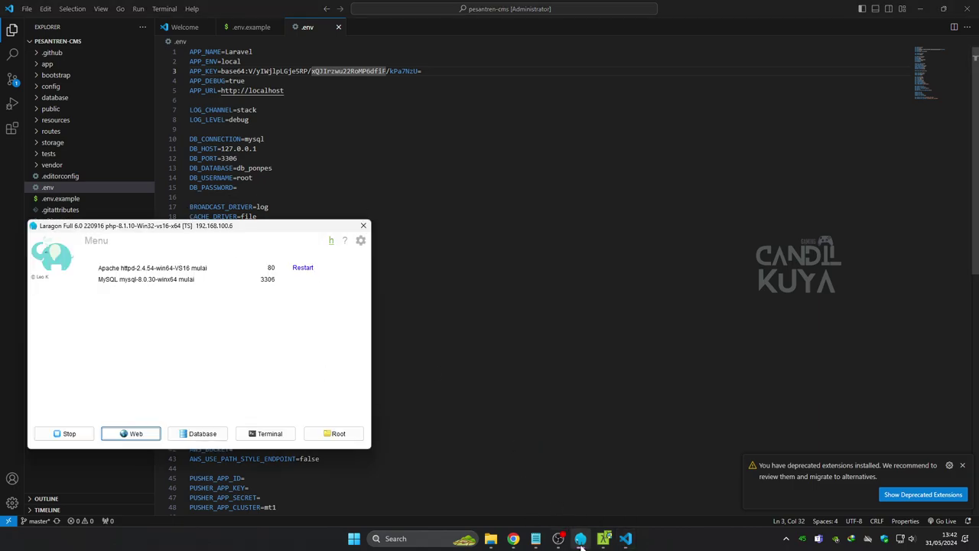
pyautogui.click(604, 538)
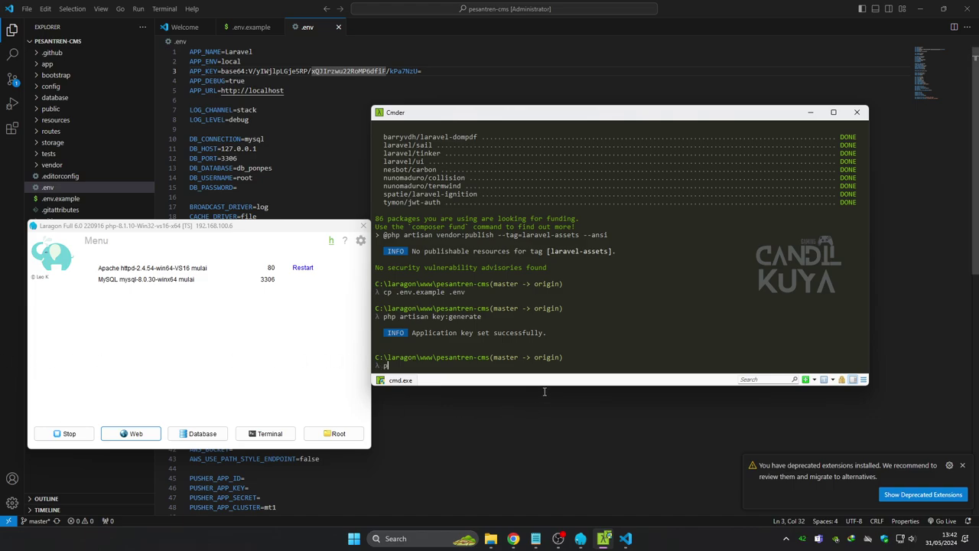
pyautogui.write('php artisan migrate')
pyautogui.press('Return')
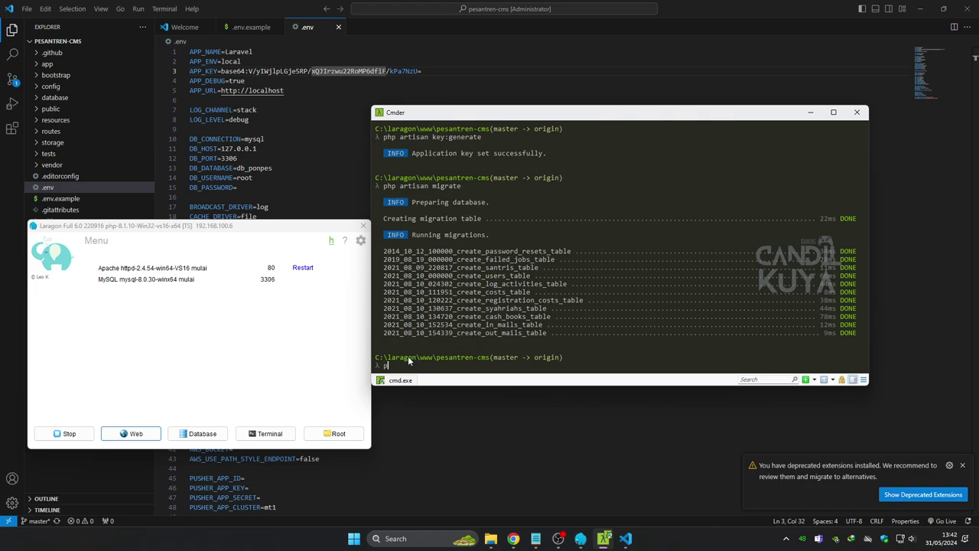
# Seed the database with php artisan db:seed
pyautogui.write('php artisan db:d')
pyautogui.write('eed')
pyautogui.press('Return')
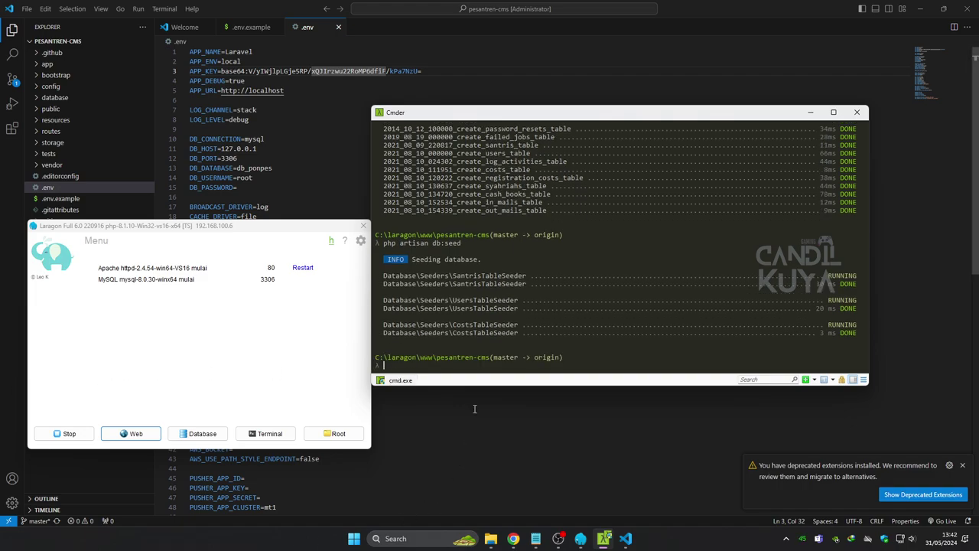
# Start the Laravel development server with php artisan serve and select its URL in the terminal output
pyautogui.write('php artisan serve')
pyautogui.press('Return')
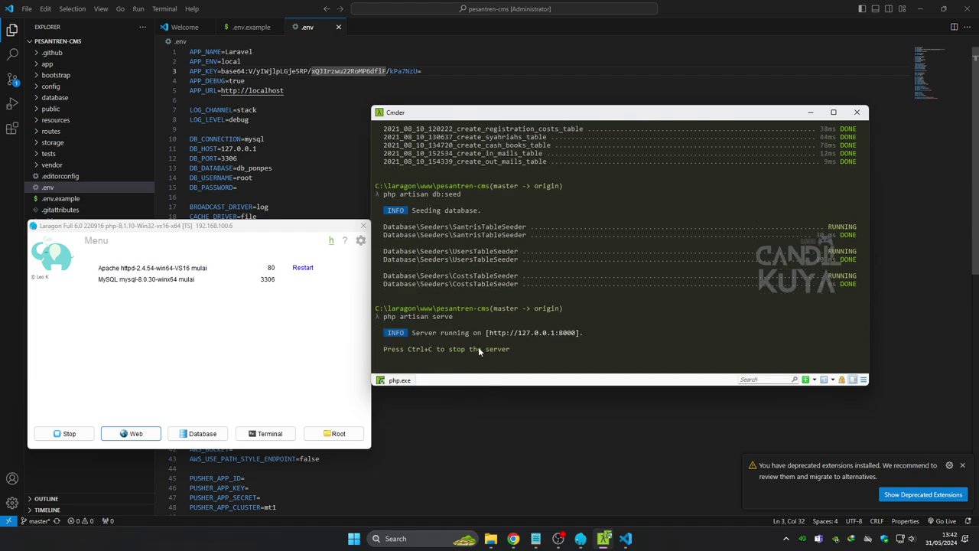
pyautogui.moveTo(490, 333); pyautogui.dragTo(576, 333)
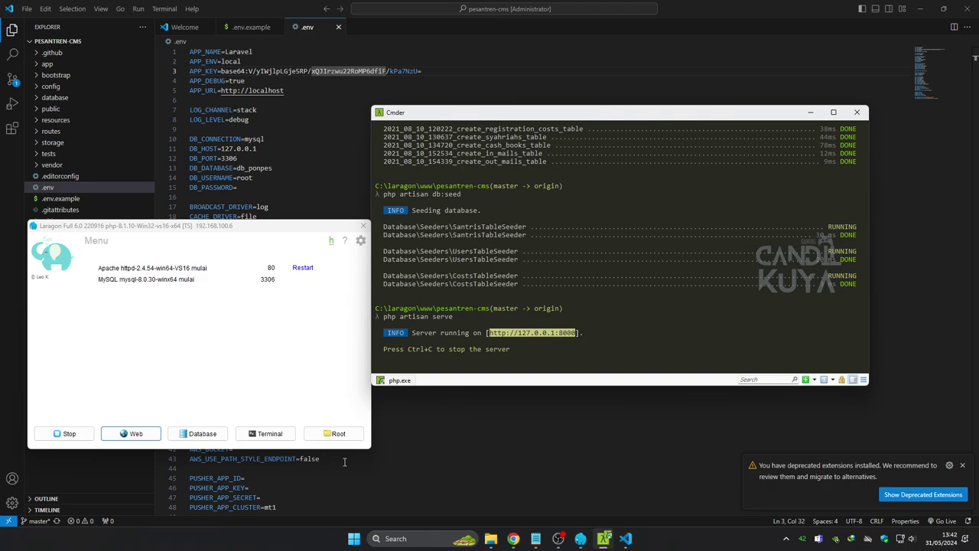
# Switch to phpMyAdmin in Chrome, reload the table list of db_ponpes and browse the users table
pyautogui.moveTo(515, 543)
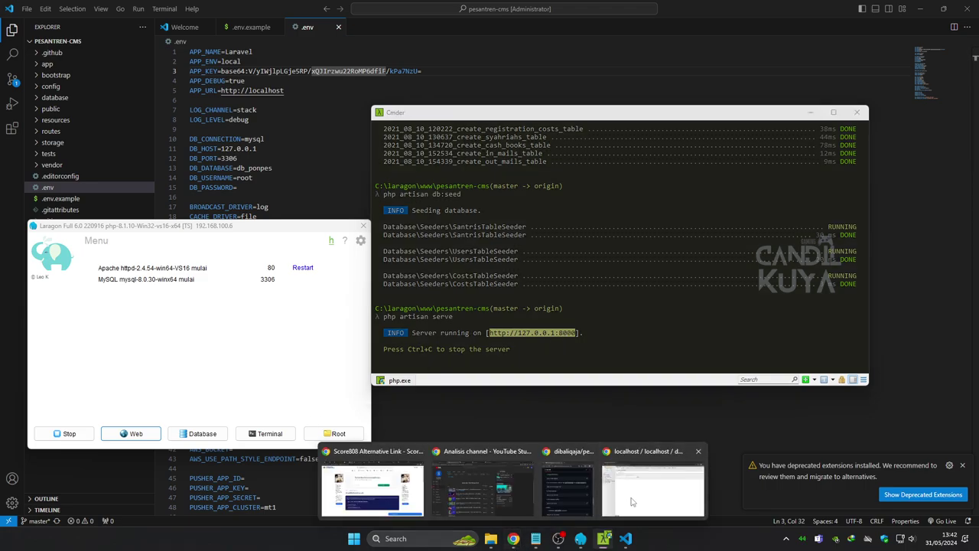
pyautogui.click(653, 481)
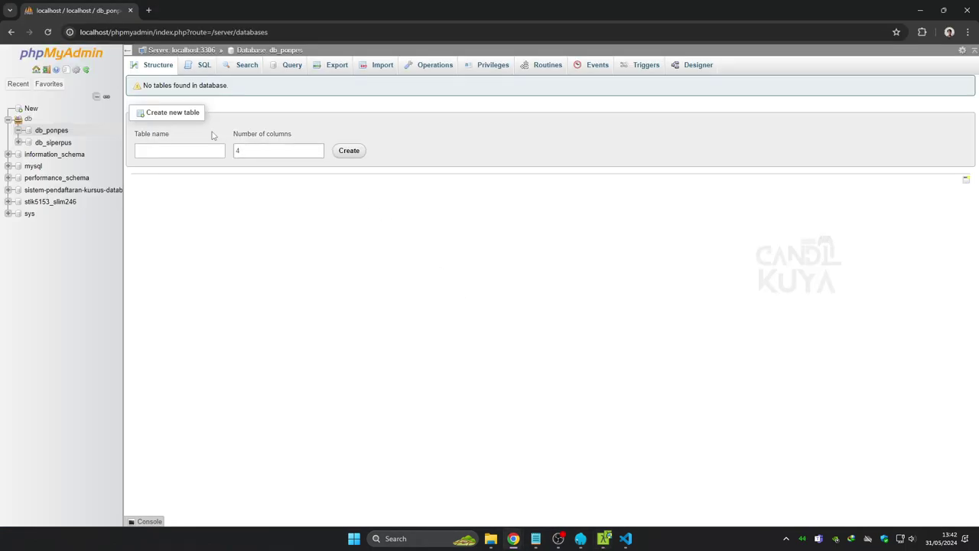
pyautogui.click(51, 132)
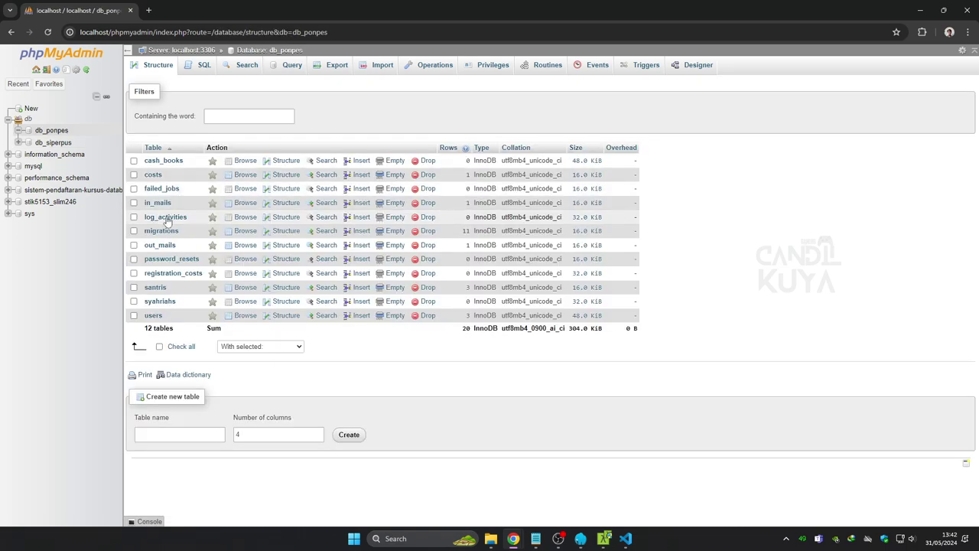
pyautogui.click(153, 315)
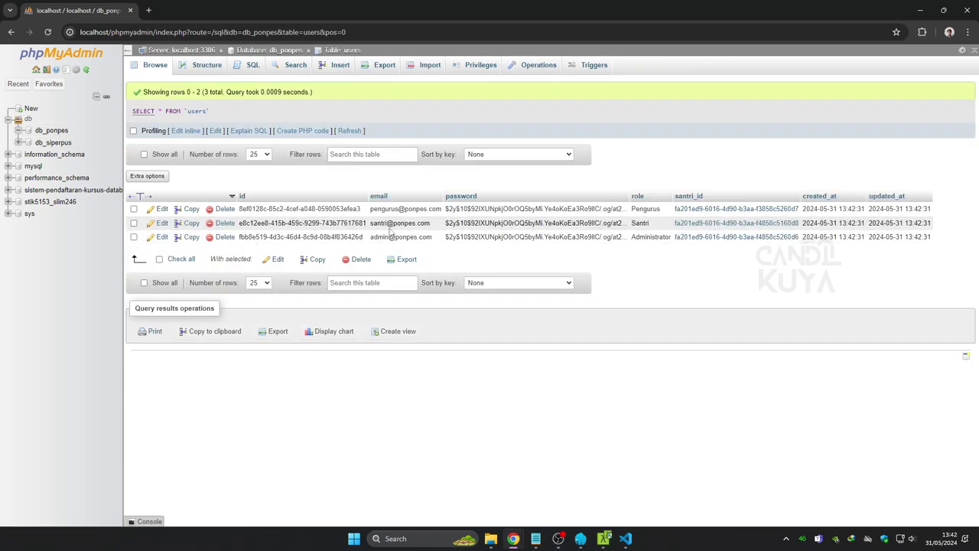
# Open the application at 127.0.0.1:8000 in a new browser tab
pyautogui.click(150, 11)
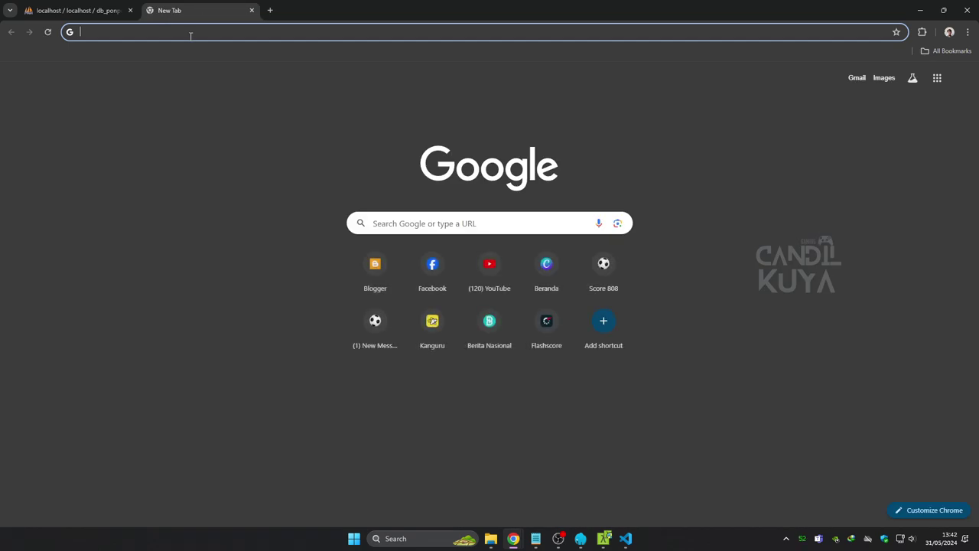
pyautogui.write('127.0.0.1:8000')
pyautogui.press('Return')
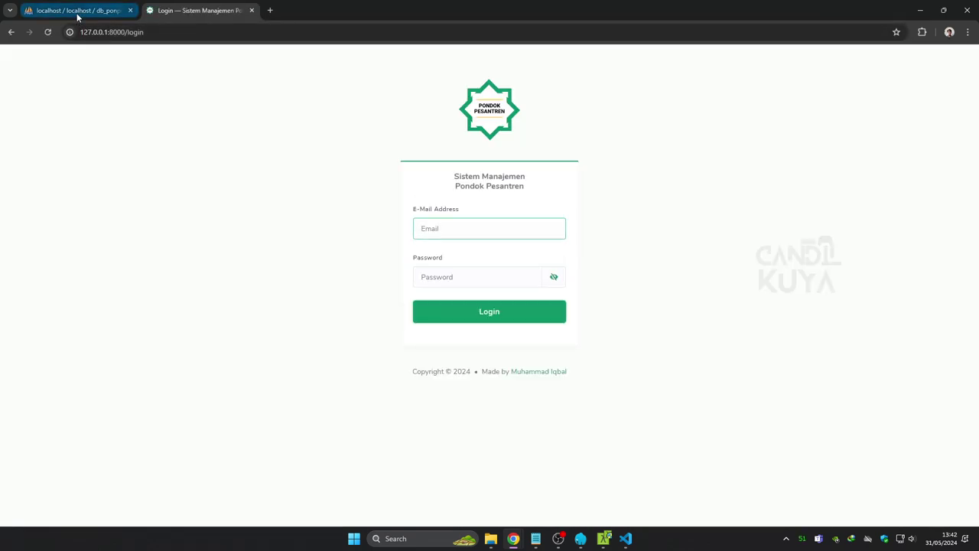
# Copy the Administrator account's email address from the users table in phpMyAdmin
pyautogui.click(77, 15)
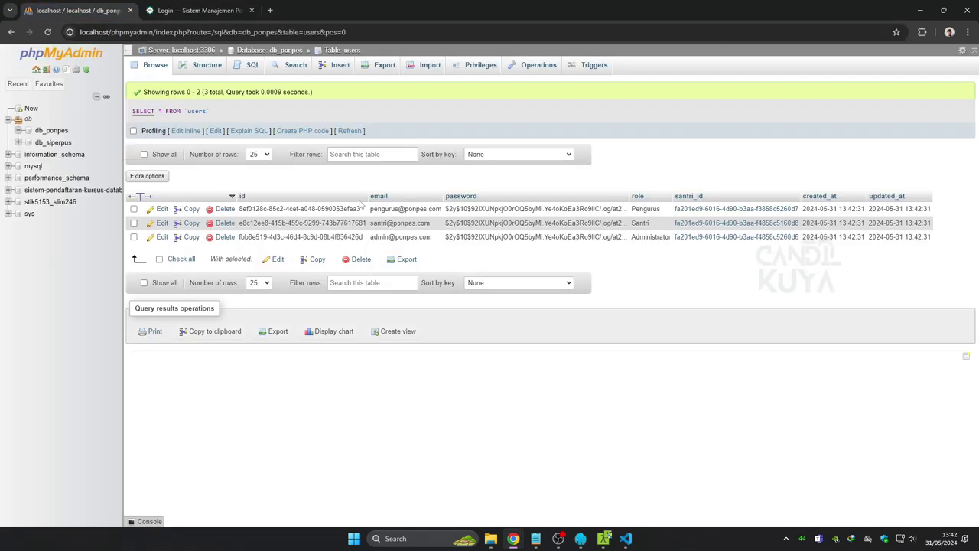
pyautogui.doubleClick(380, 236)
pyautogui.hotkey('ctrl', 'a')
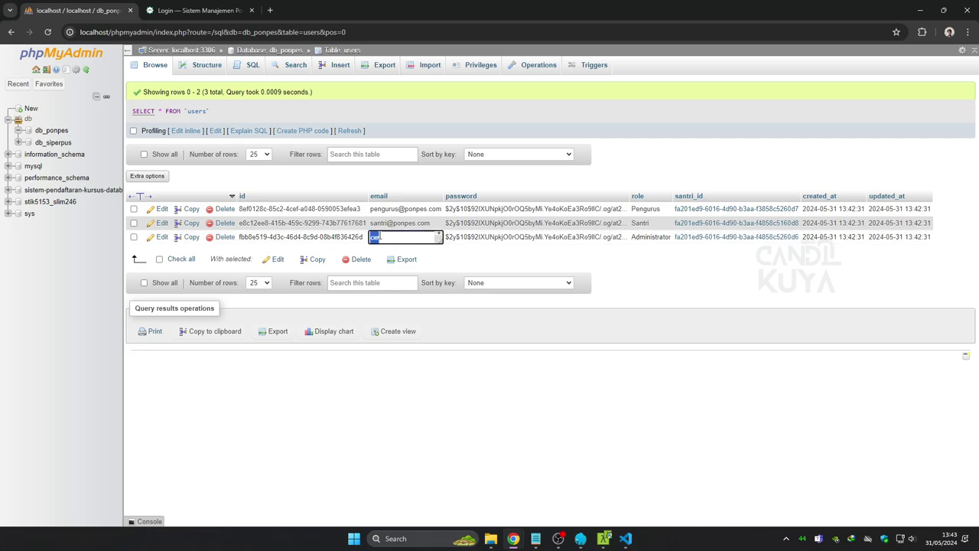
pyautogui.rightClick(374, 236)
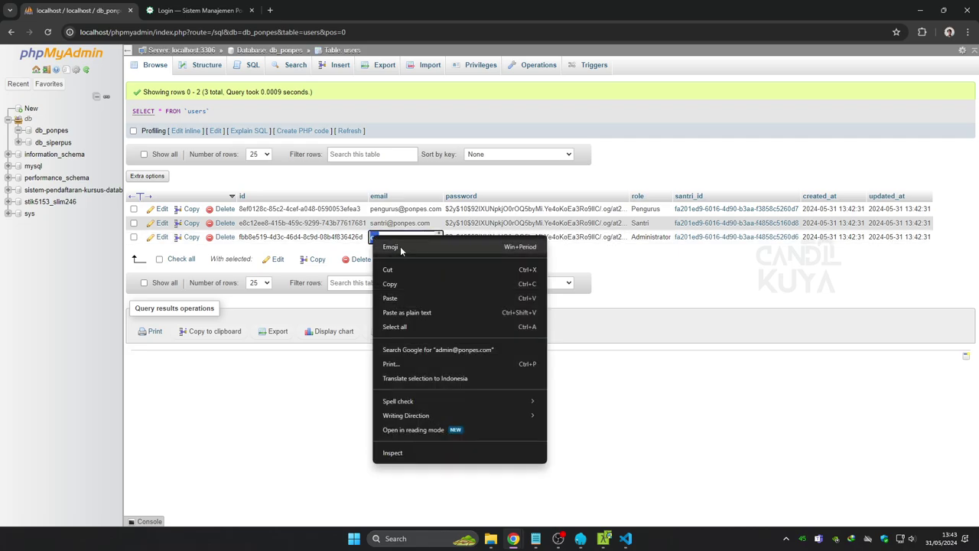
pyautogui.click(396, 286)
# Log in to the pesantren application with the copied administrator email and the account password
pyautogui.click(199, 10)
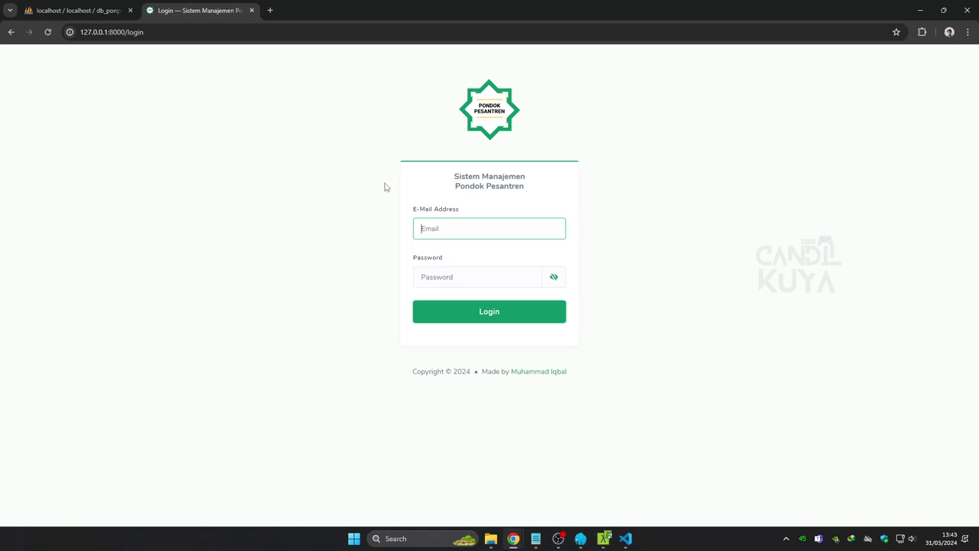
pyautogui.rightClick(433, 228)
pyautogui.click(459, 327)
pyautogui.press('Tab')
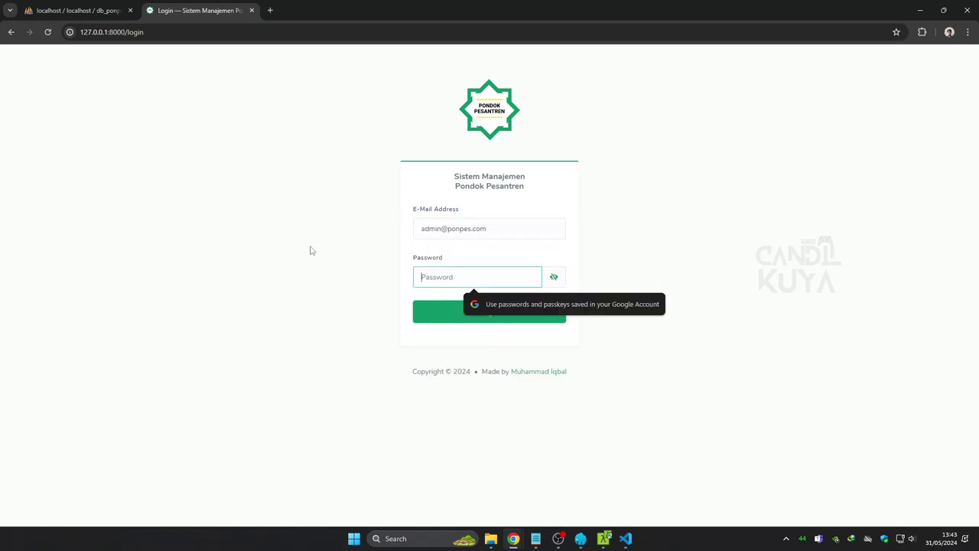
pyautogui.write('pa')
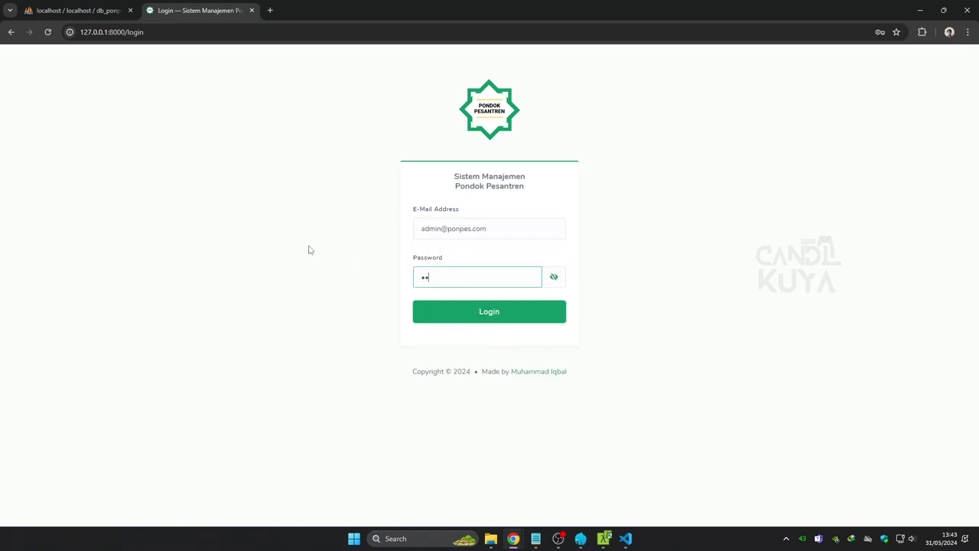
pyautogui.write('ssword')
pyautogui.press('Return')
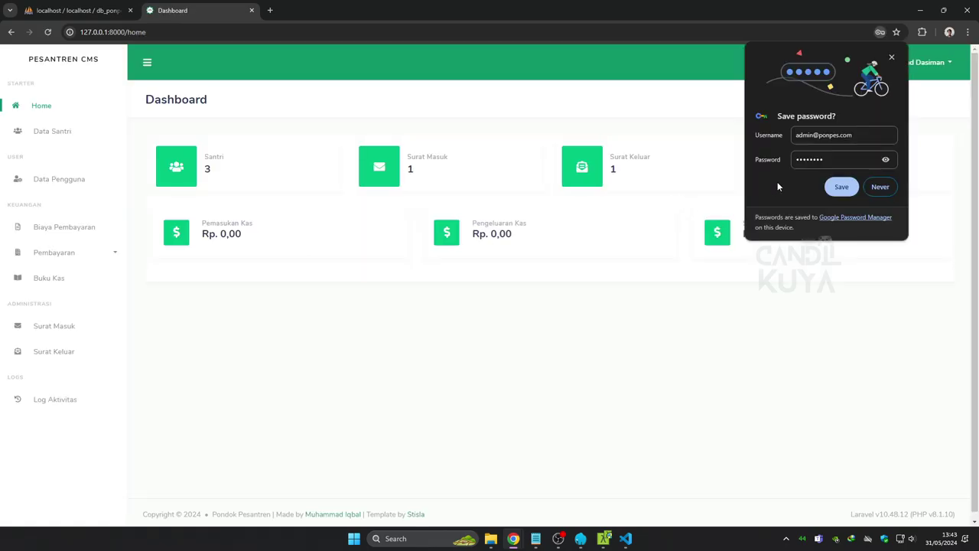
# Reveal the password in the browser's save-password prompt, then dismiss the prompt without saving
pyautogui.click(886, 160)
pyautogui.click(834, 160)
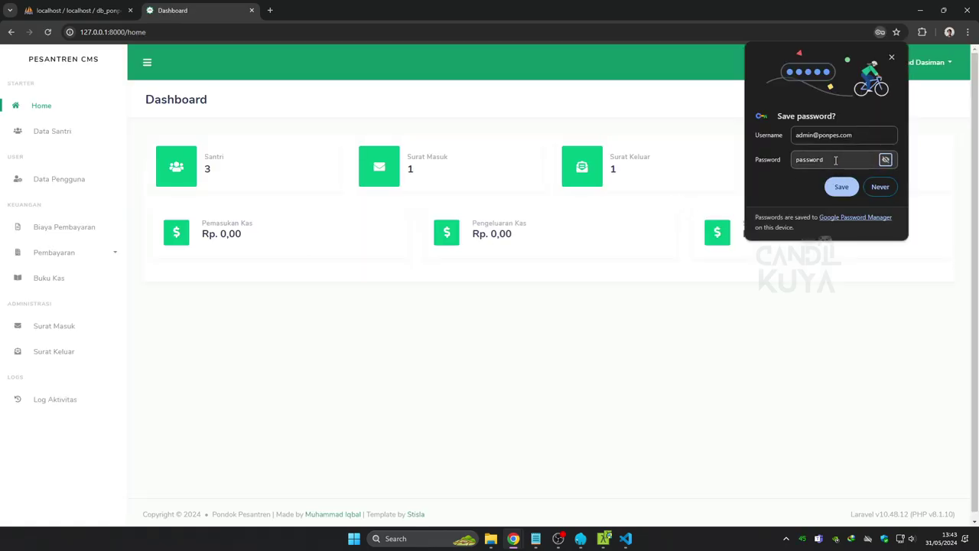
pyautogui.doubleClick(834, 160)
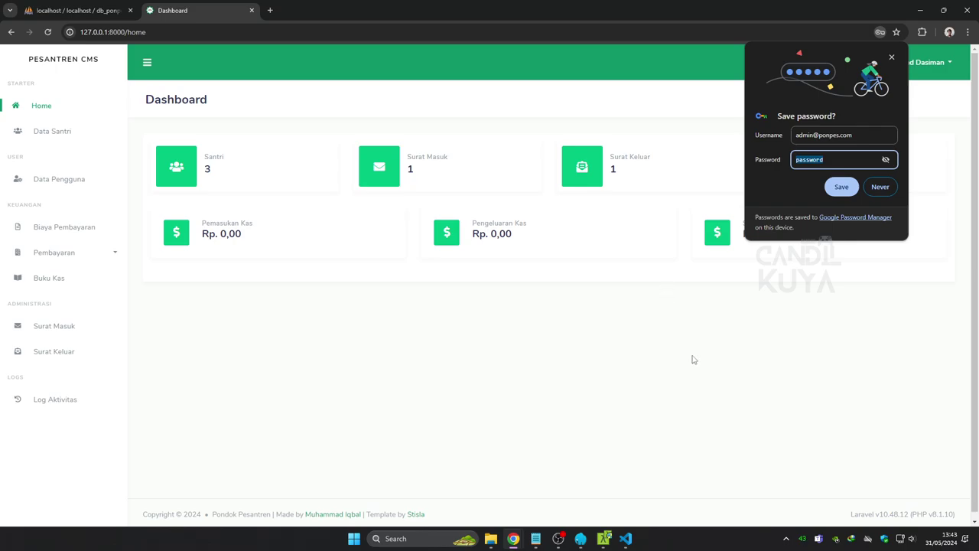
pyautogui.click(663, 361)
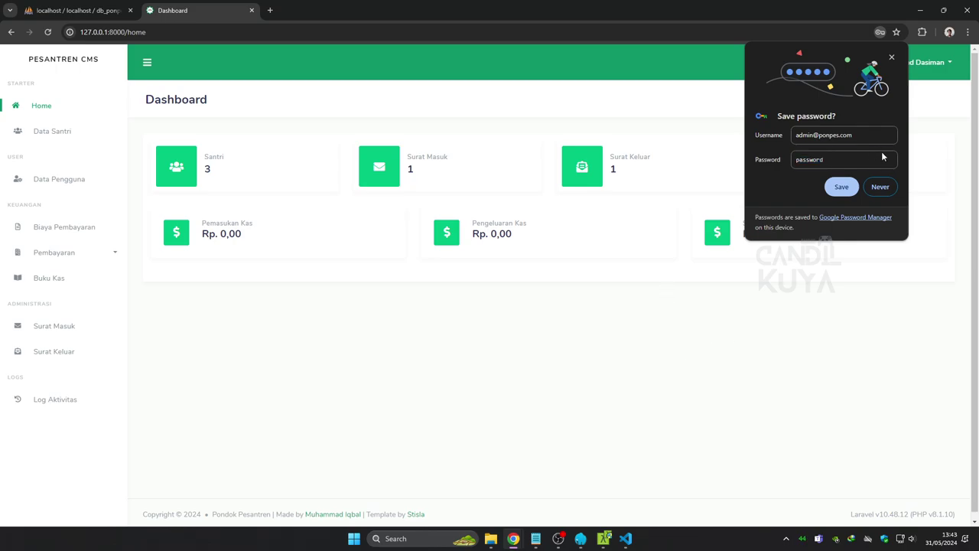
pyautogui.click(892, 58)
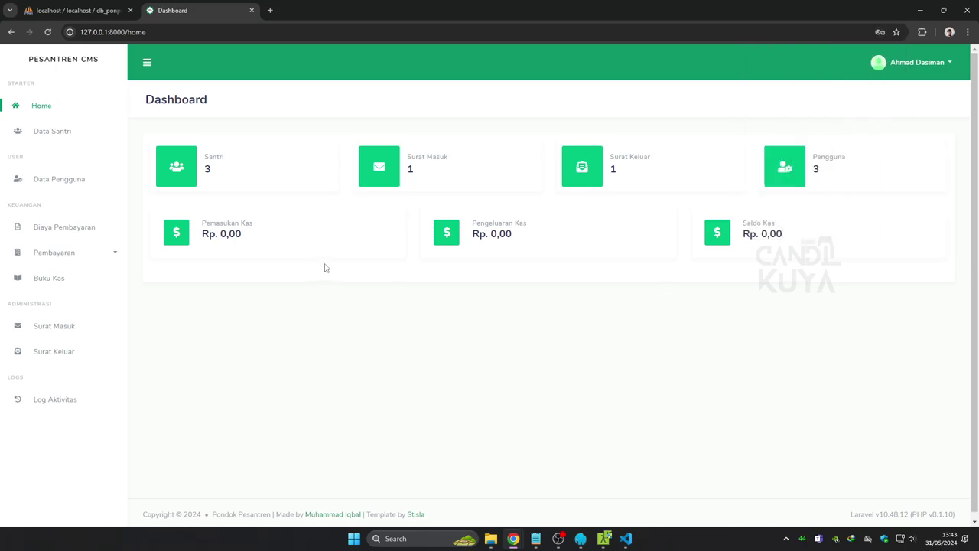
# Examine the Data Santri list, its blank Tambah Santri form and the edit form of the first santri, then return to the list
pyautogui.click(66, 142)
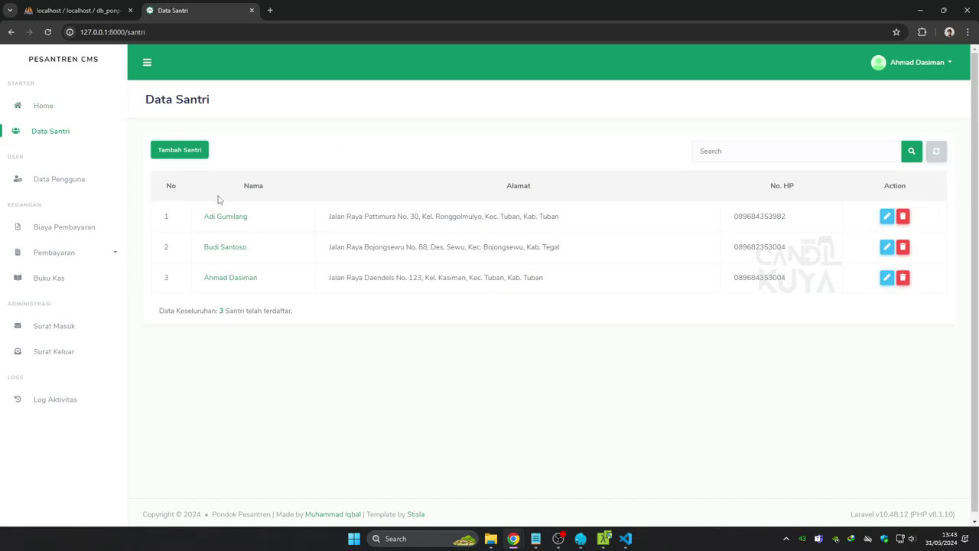
pyautogui.click(180, 155)
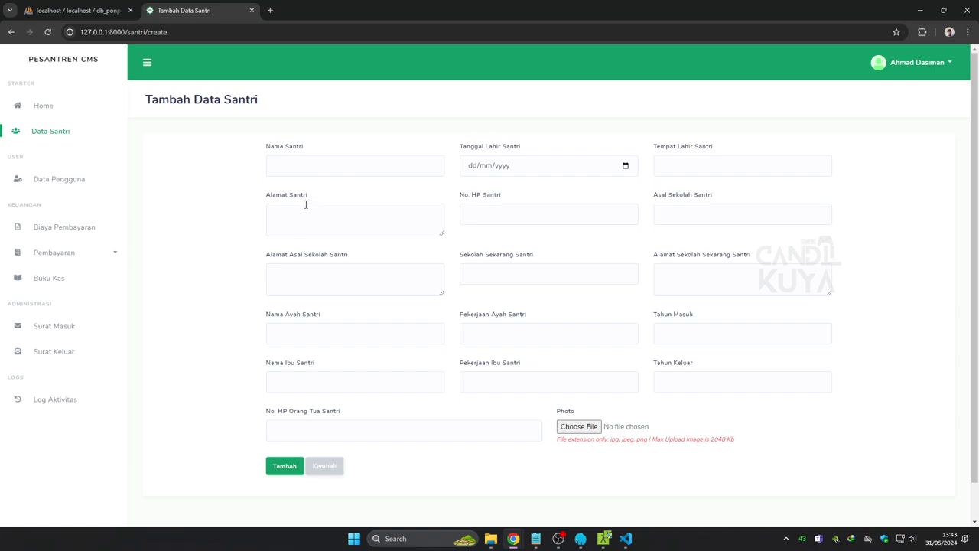
pyautogui.click(306, 203)
pyautogui.click(317, 172)
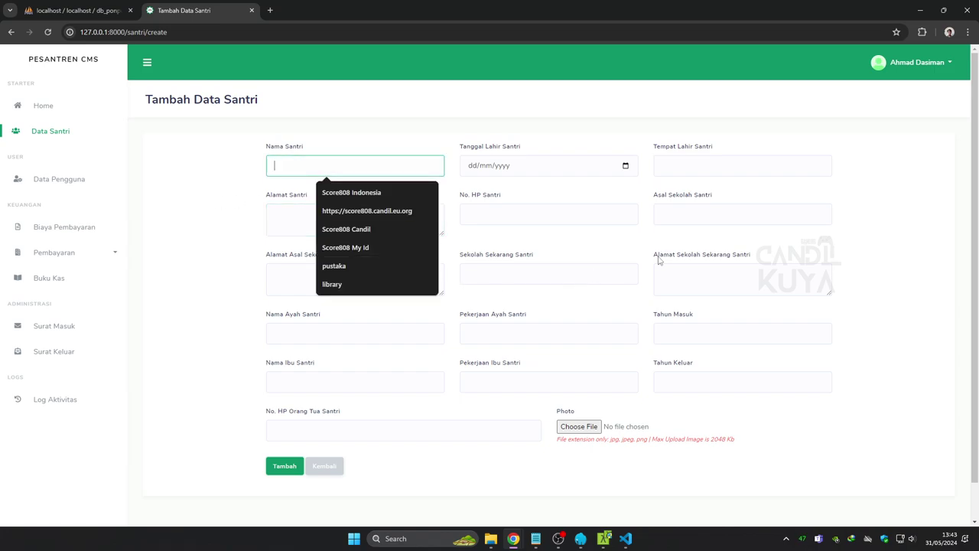
pyautogui.click(606, 260)
pyautogui.click(65, 142)
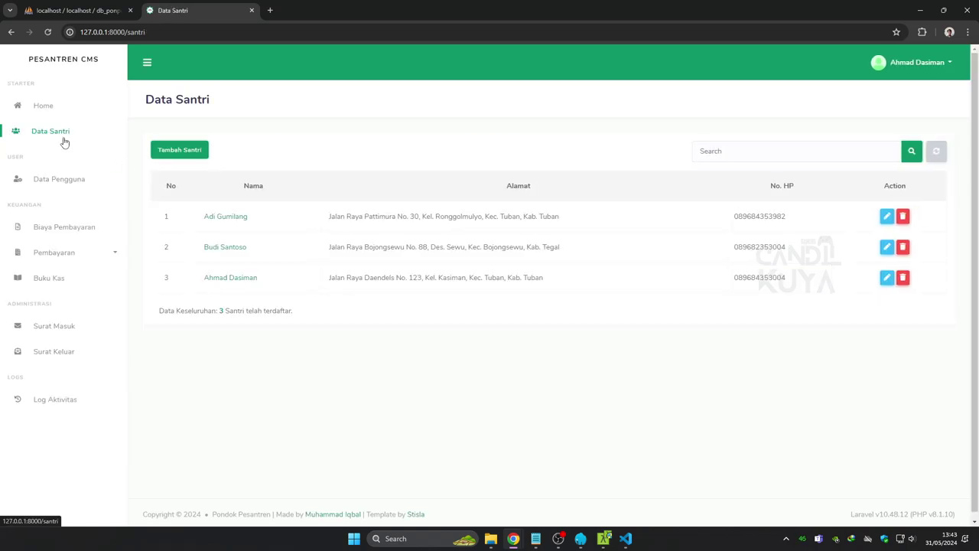
pyautogui.click(816, 227)
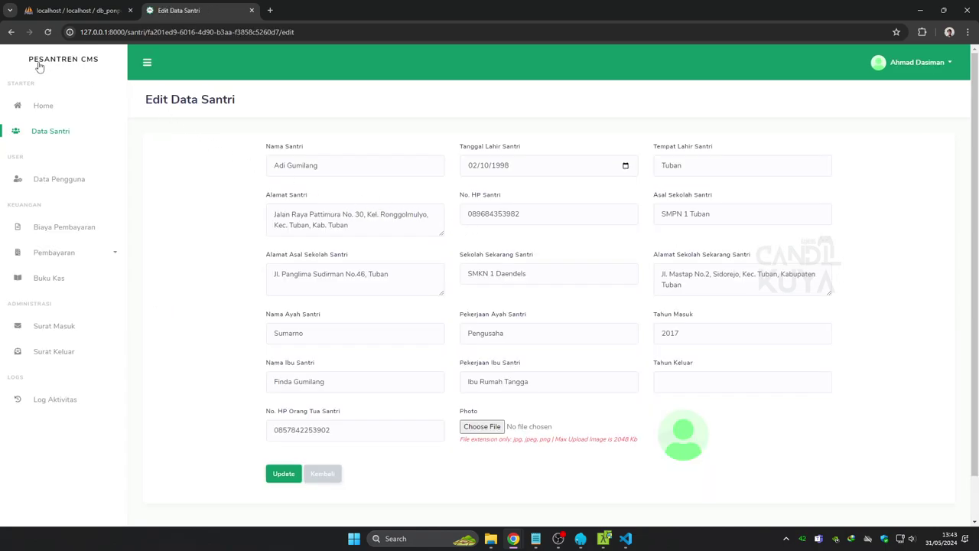
pyautogui.click(11, 32)
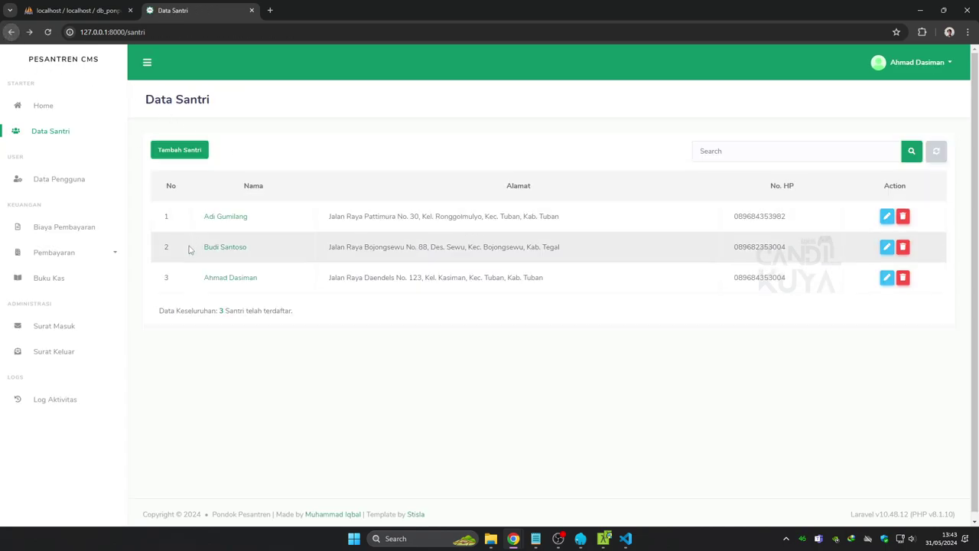
# View the Data Pengguna list and its Tambah Pengguna form, including the available Role options
pyautogui.click(65, 188)
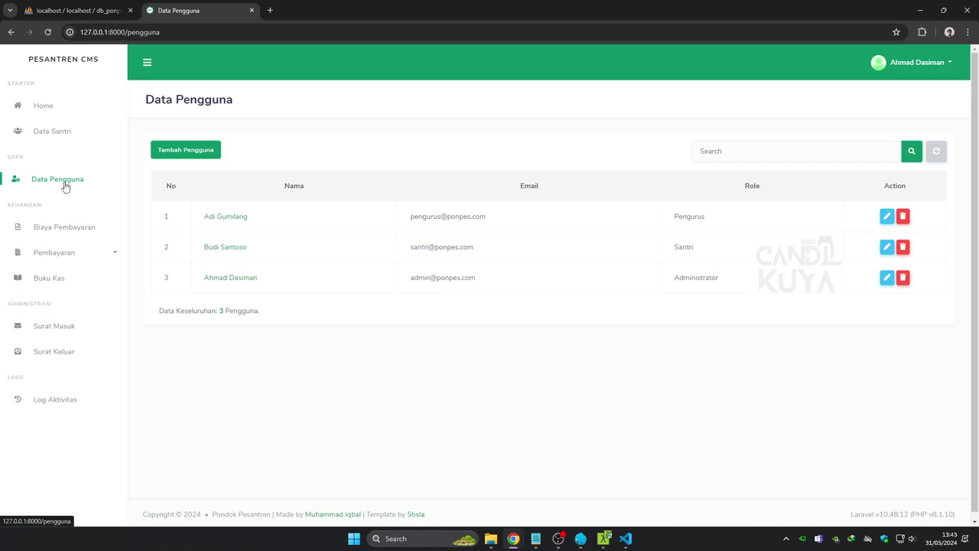
pyautogui.click(191, 157)
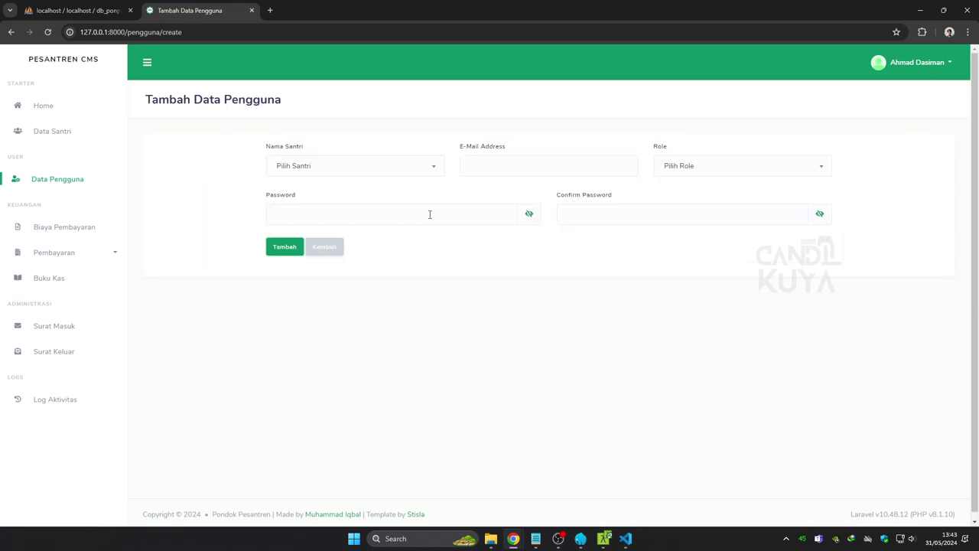
pyautogui.click(431, 214)
pyautogui.click(654, 213)
pyautogui.click(678, 175)
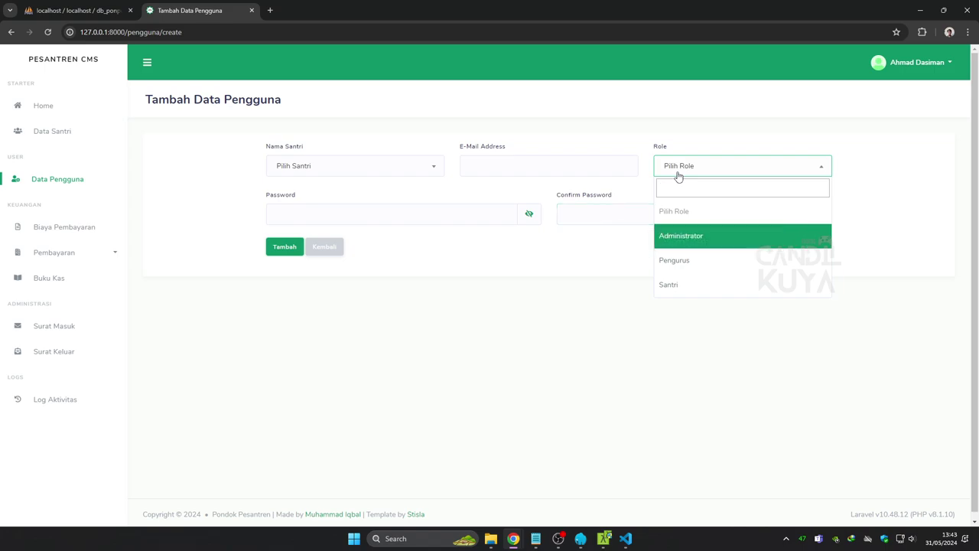
pyautogui.click(534, 138)
# View the Biaya Pembayaran page and look through the fee fields in its Edit Biaya form
pyautogui.click(74, 229)
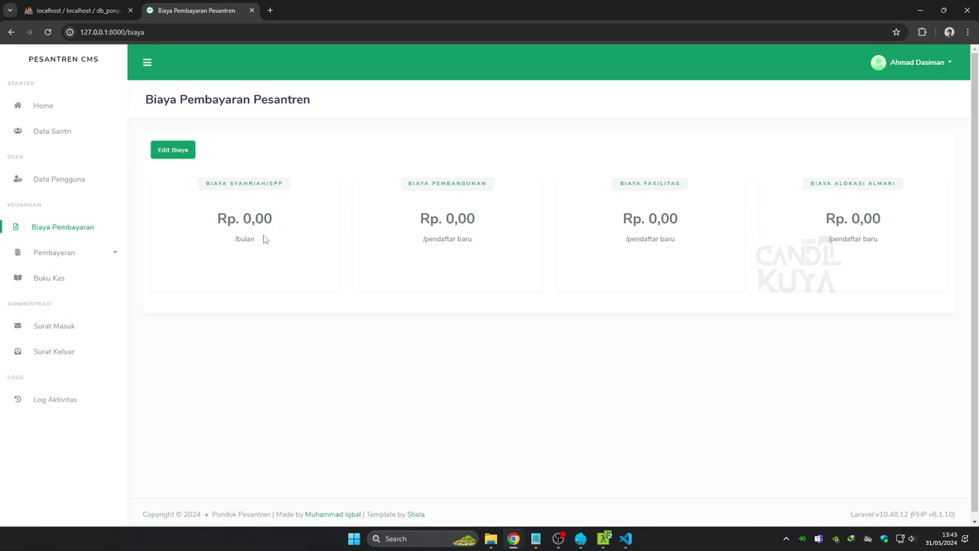
pyautogui.click(186, 154)
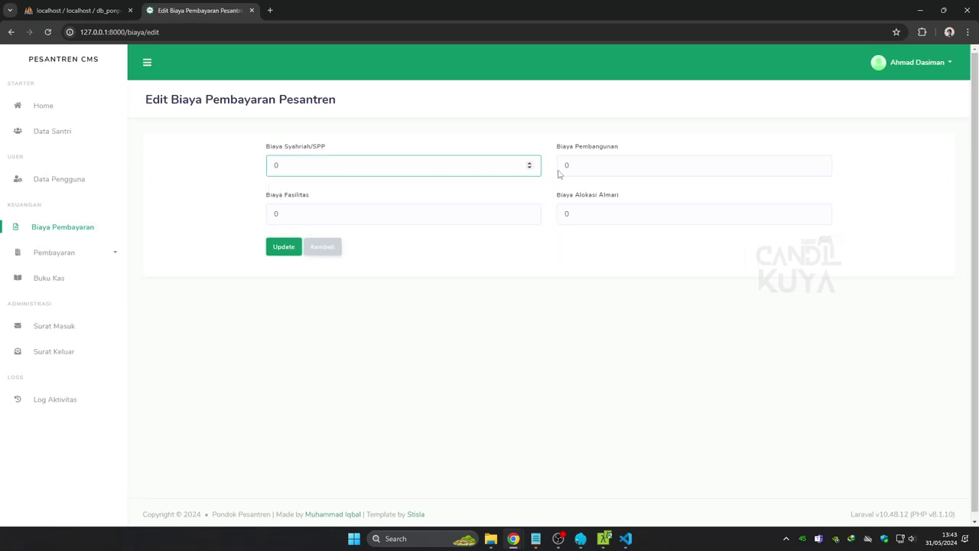
pyautogui.click(587, 170)
pyautogui.click(419, 218)
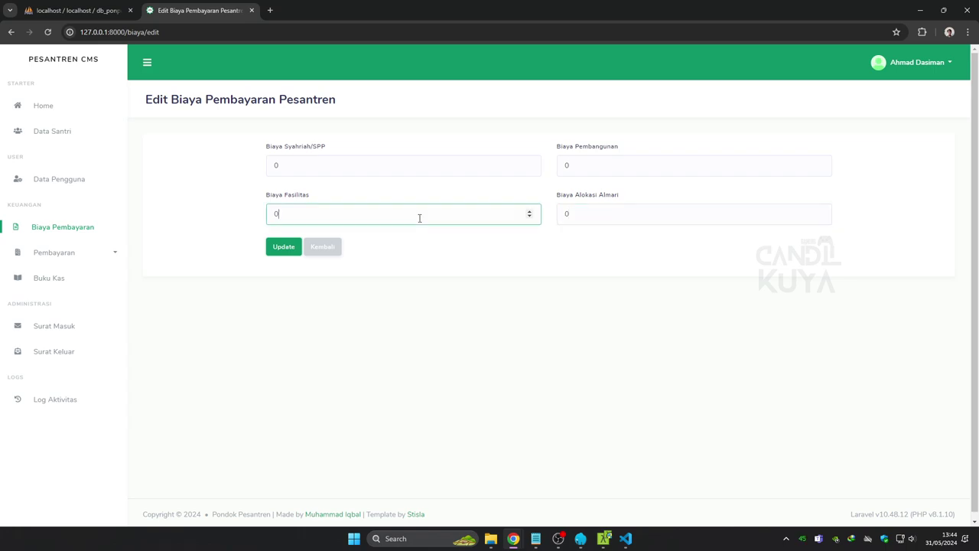
# View the Pendaftaran Baru payments and check the santri choices in the Bayar Pendaftaran form
pyautogui.click(87, 259)
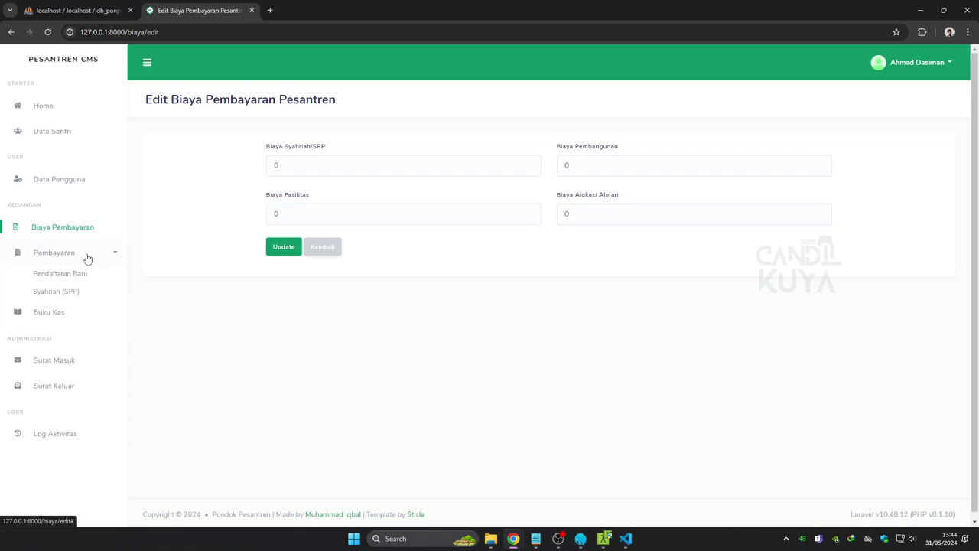
pyautogui.click(80, 274)
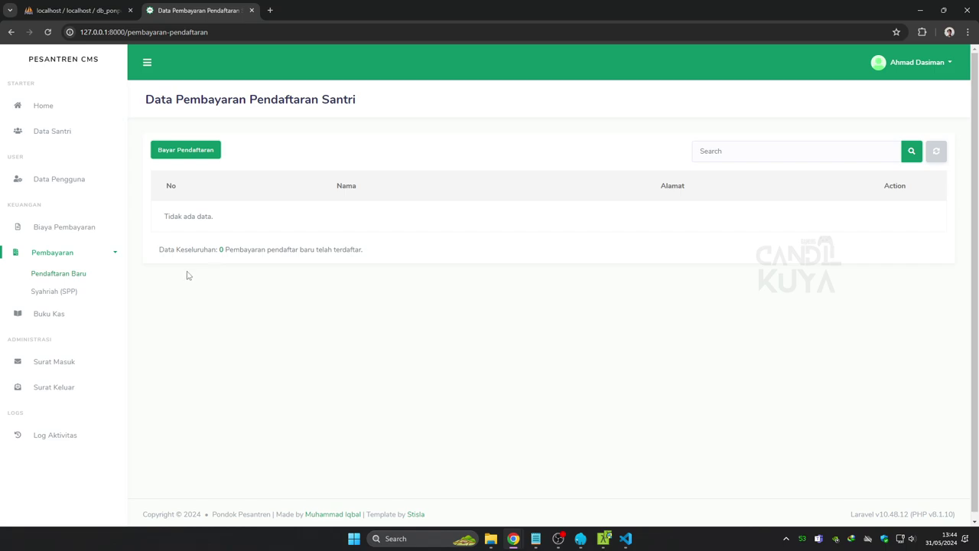
pyautogui.click(191, 154)
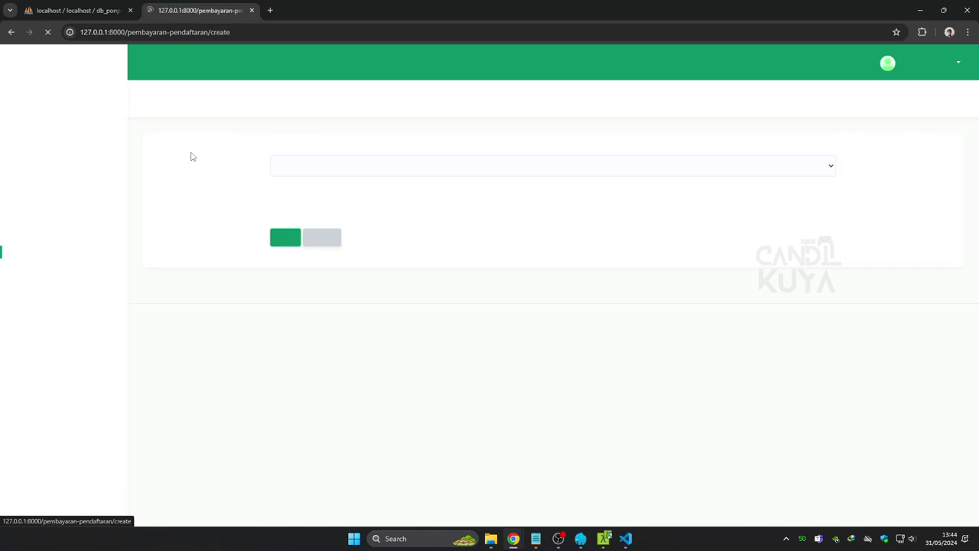
pyautogui.click(300, 169)
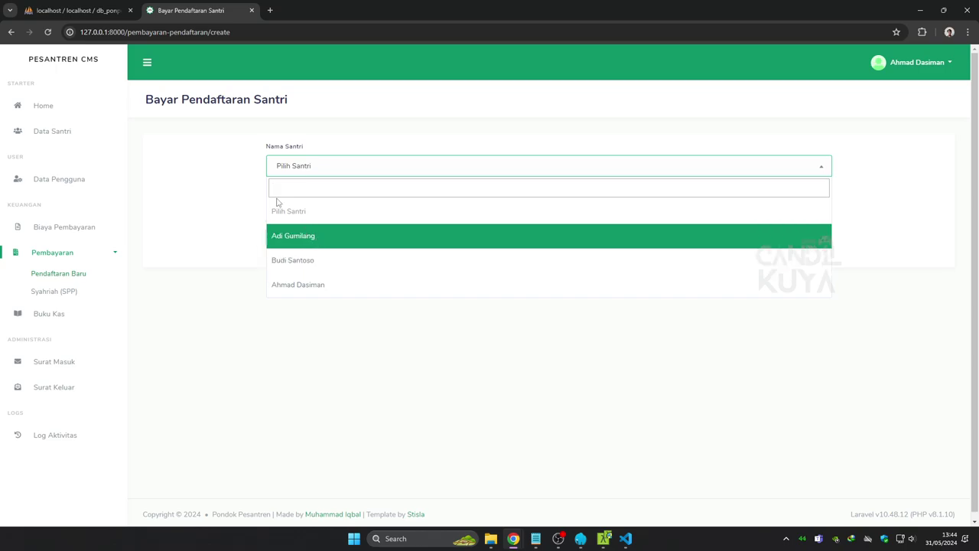
pyautogui.click(223, 189)
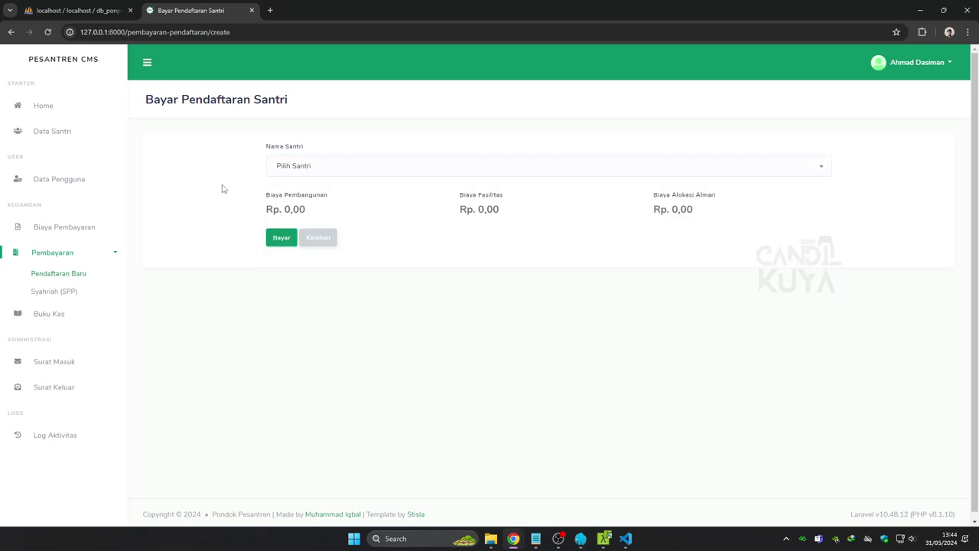
# Examine the Syahriah (SPP) payment overview and its Bayar Syahriah form, then return to the overview
pyautogui.click(50, 295)
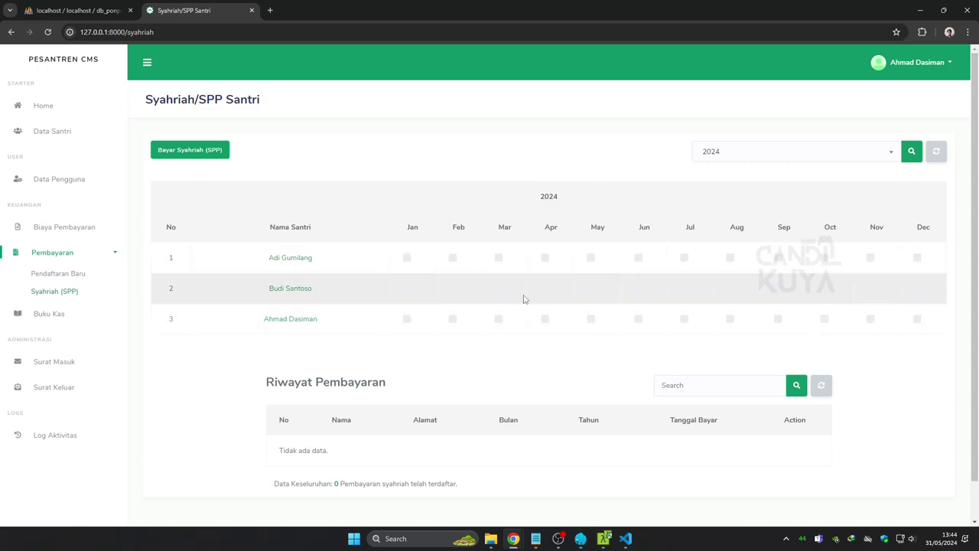
pyautogui.scroll(-1, 476, 313)
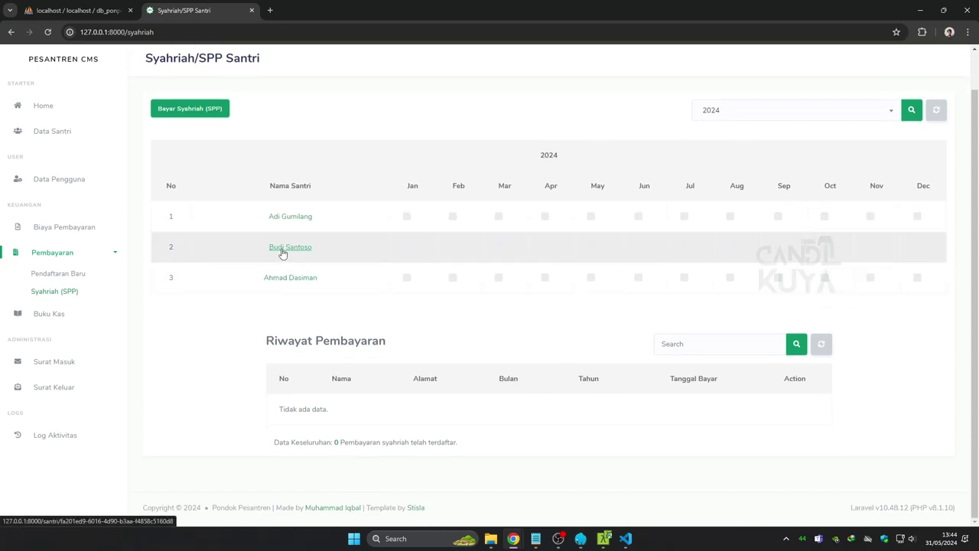
pyautogui.click(221, 113)
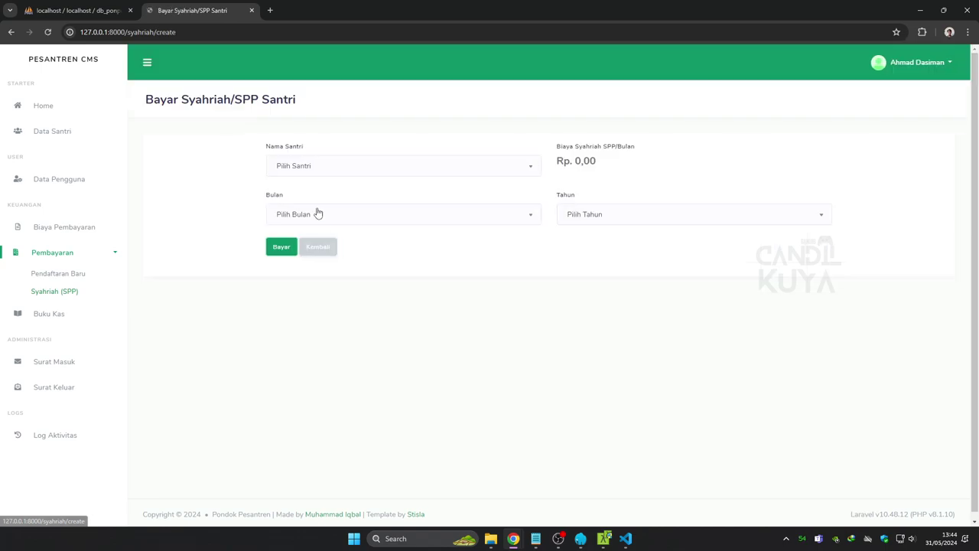
pyautogui.click(11, 33)
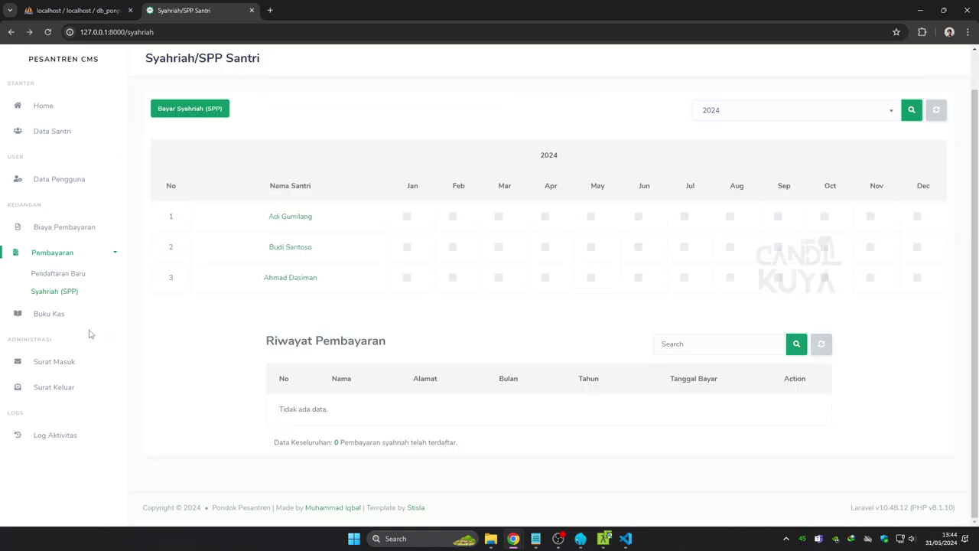
# View the Buku Kas page and look through the fields of its Tambah Pemasukan form
pyautogui.click(59, 320)
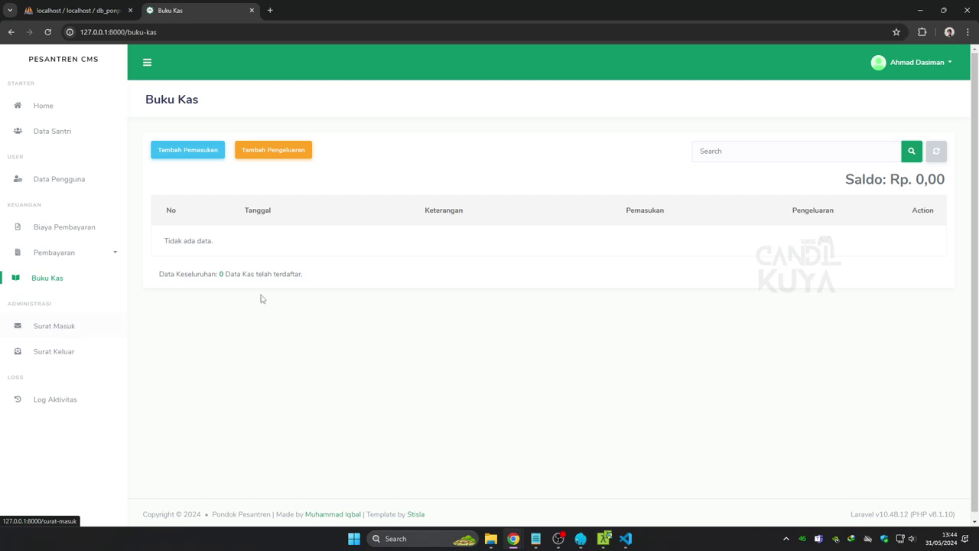
pyautogui.click(208, 156)
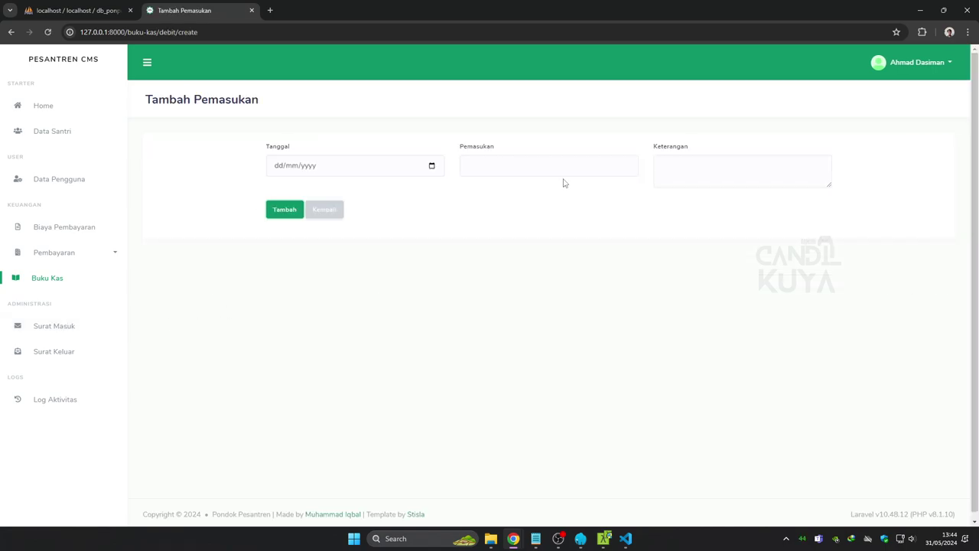
pyautogui.click(626, 166)
pyautogui.press('Tab')
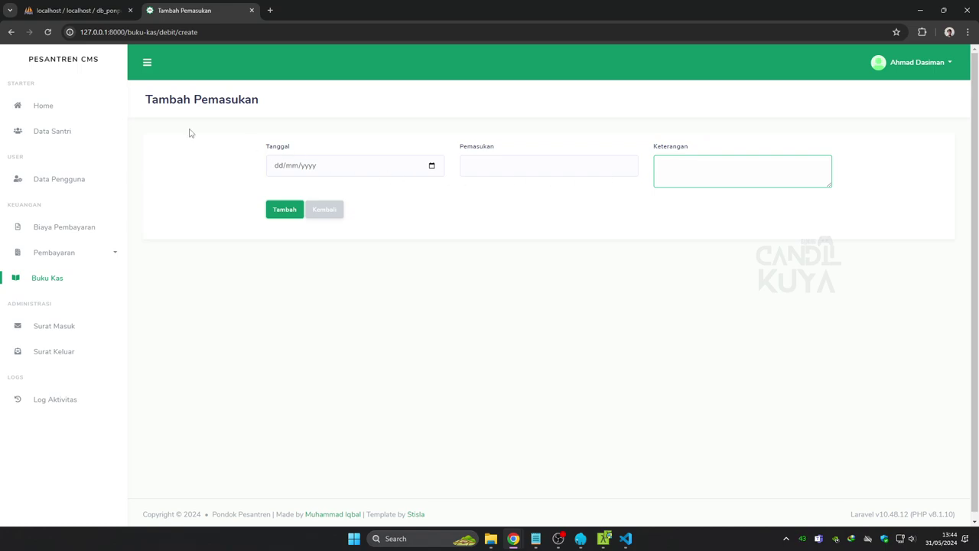
# Return to the Buku Kas page and try to open its Tambah Pengeluaran form
pyautogui.click(12, 31)
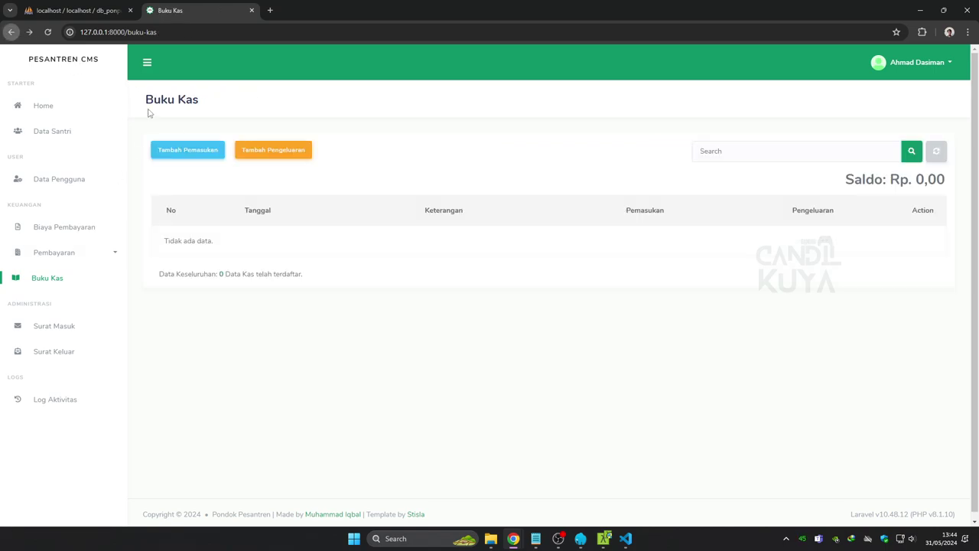
pyautogui.click(263, 155)
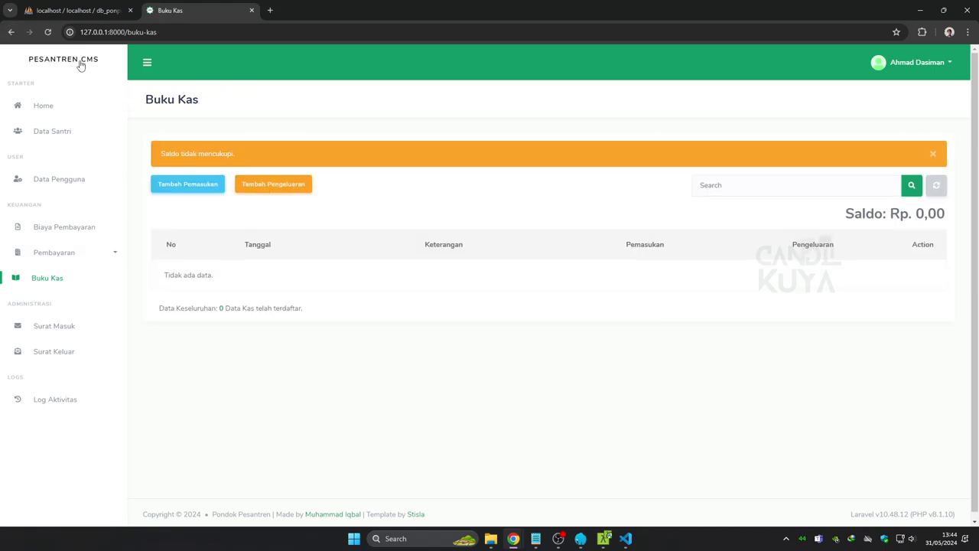
pyautogui.click(11, 33)
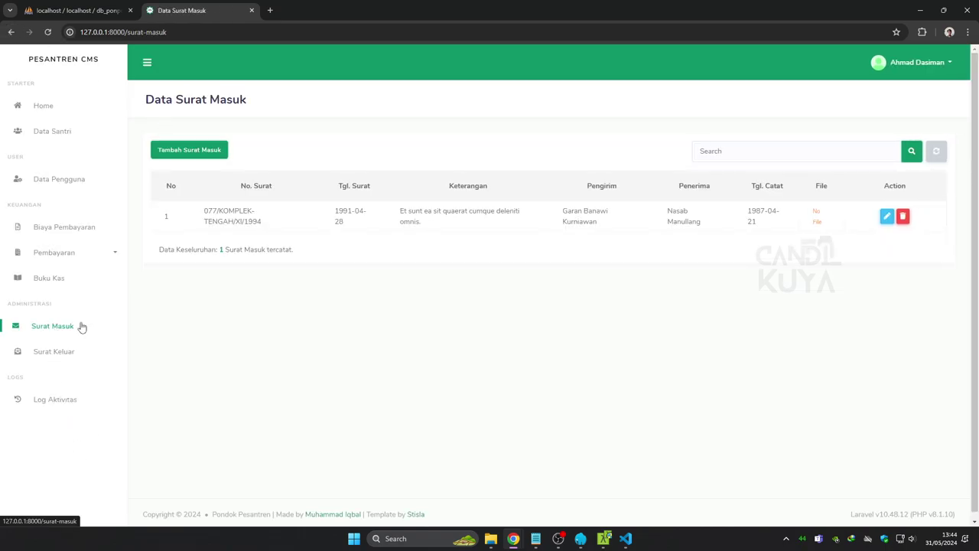
# View the Surat Masuk and Surat Keluar lists with the fields of their add forms, and check the Log Aktivitas page
pyautogui.click(188, 158)
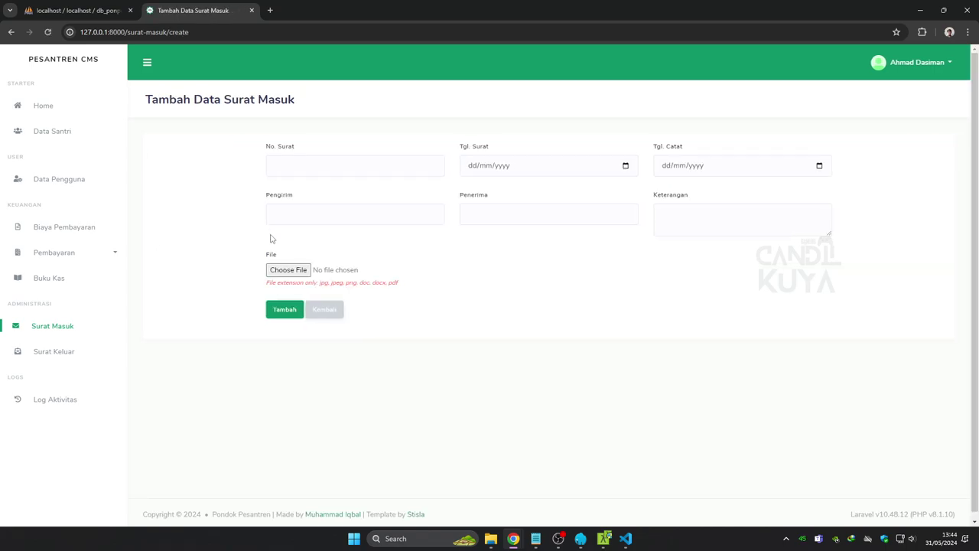
pyautogui.click(54, 357)
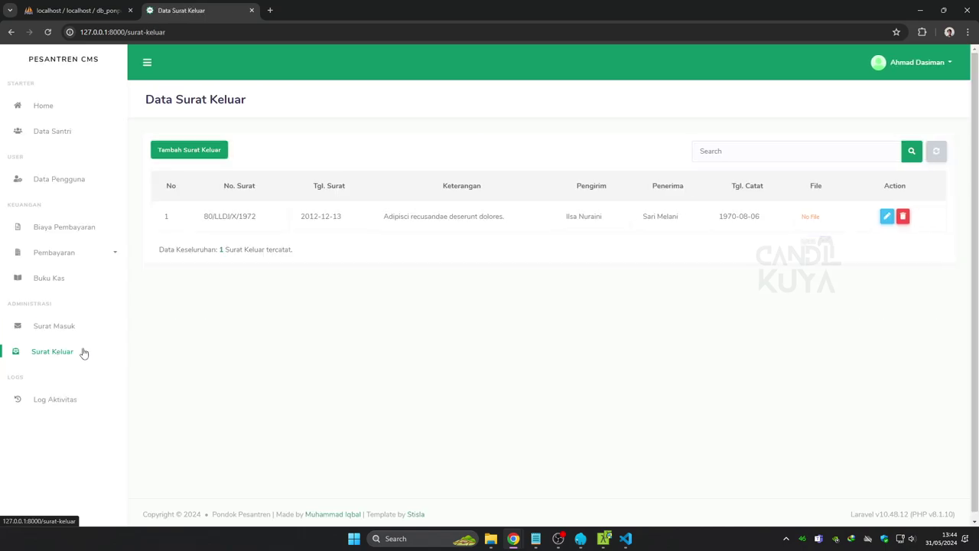
pyautogui.click(203, 153)
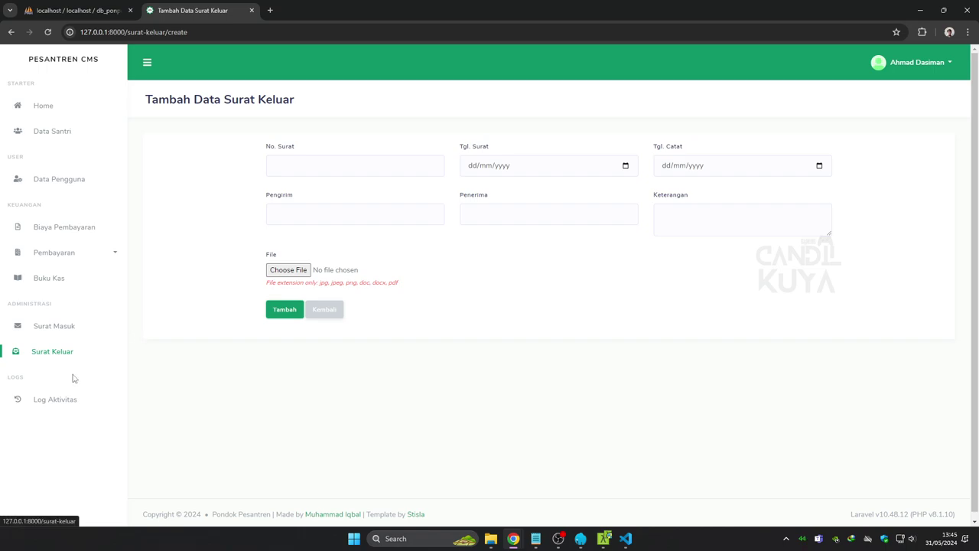
pyautogui.click(66, 404)
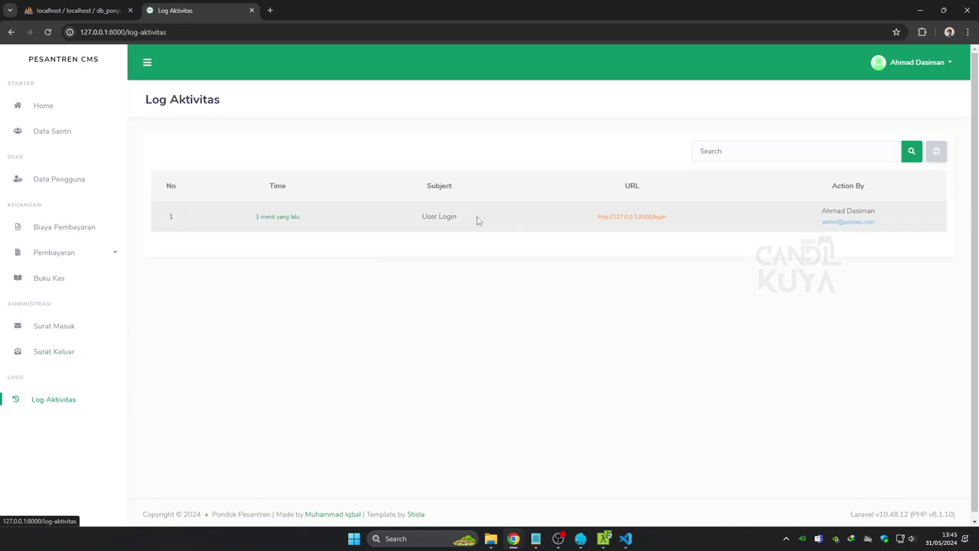
# View the logged-in administrator's profile and look through the fields of its Edit Data Santri form
pyautogui.click(926, 63)
pyautogui.click(889, 90)
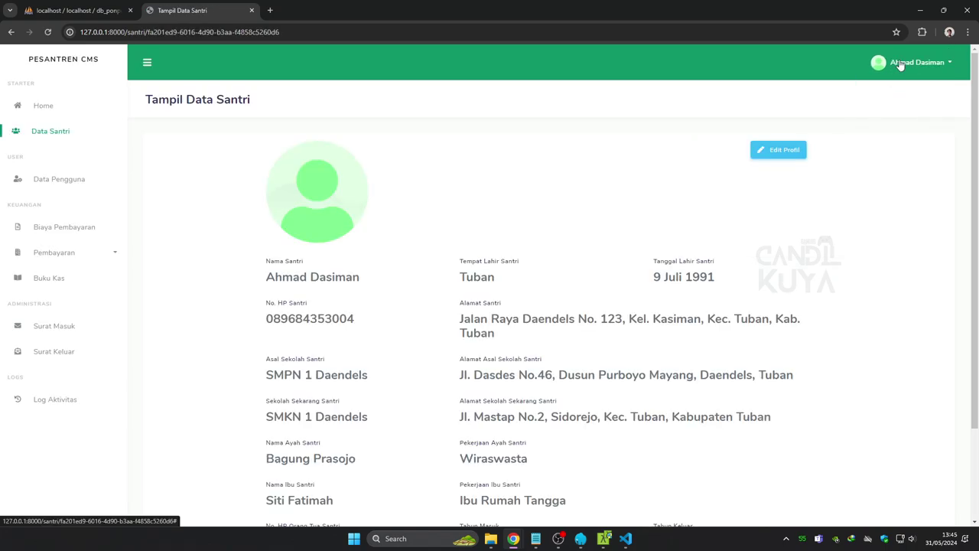
pyautogui.scroll(-2, 747, 213)
pyautogui.scroll(2, 744, 209)
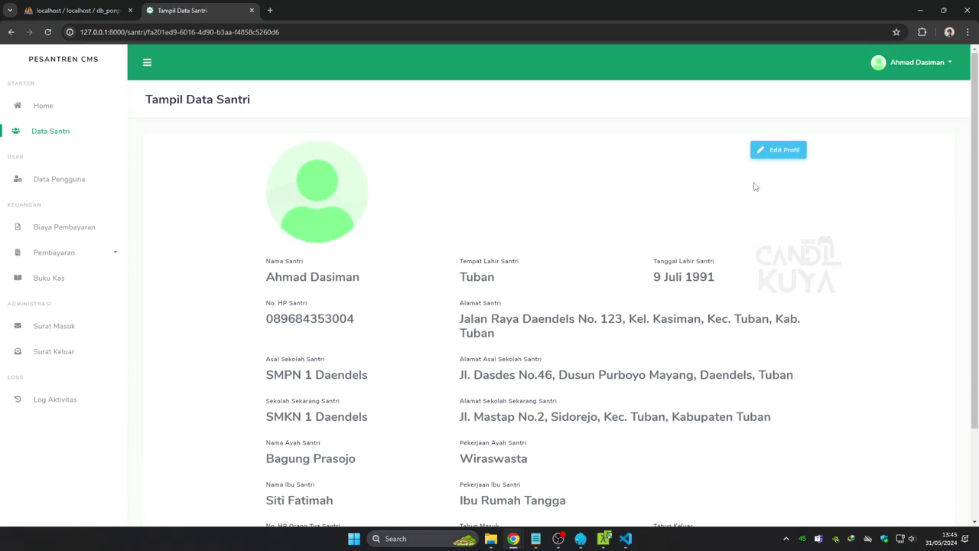
pyautogui.click(775, 151)
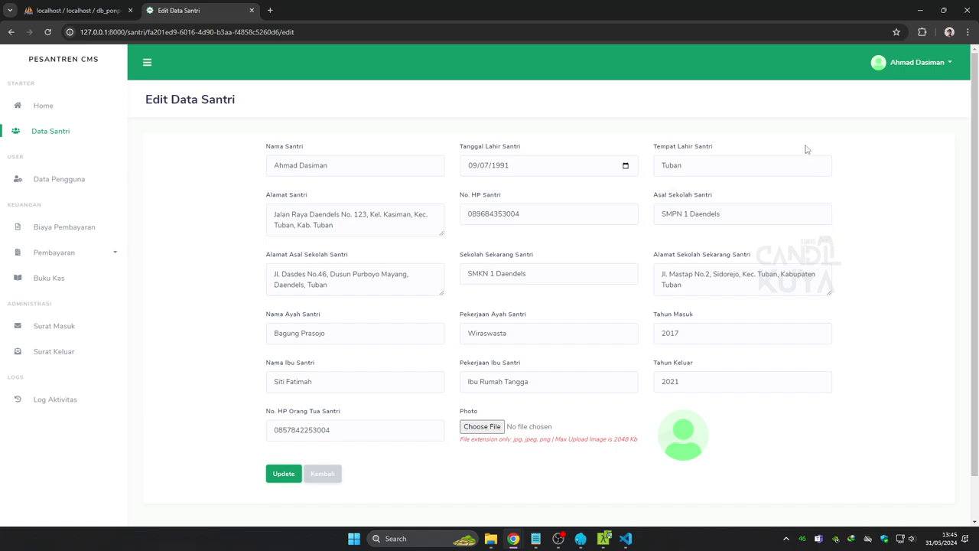
# Log out of the administrator account and copy the Pengurus user's email from the users table in phpMyAdmin
pyautogui.click(891, 66)
pyautogui.click(889, 111)
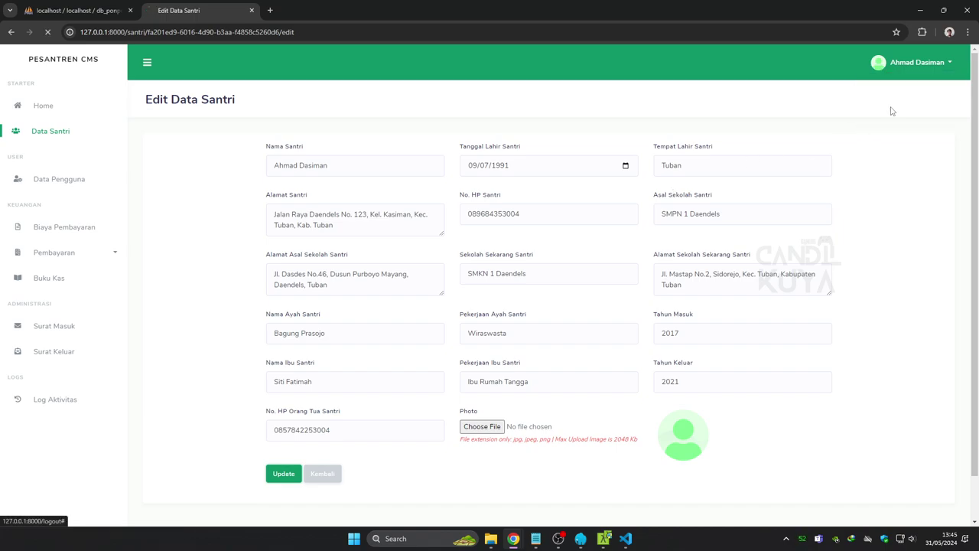
pyautogui.click(73, 10)
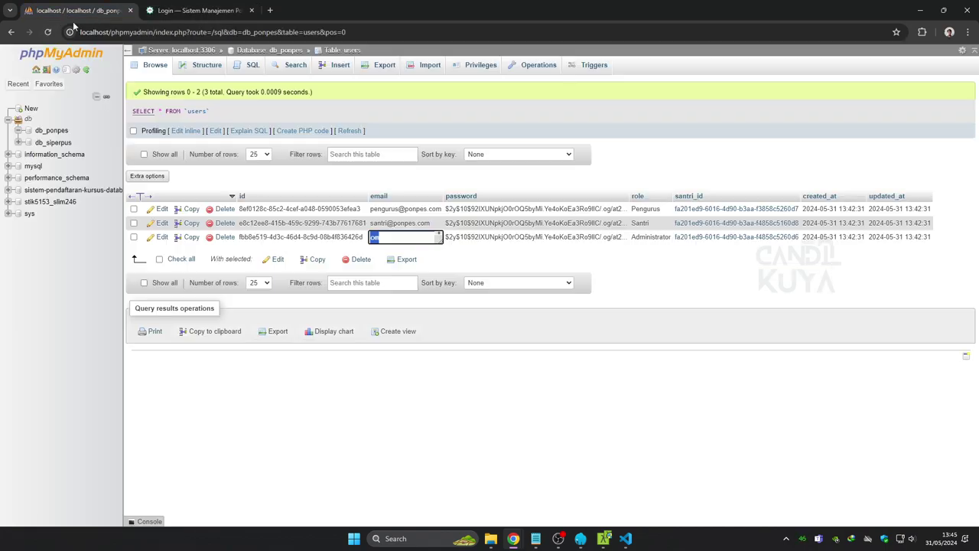
pyautogui.doubleClick(387, 208)
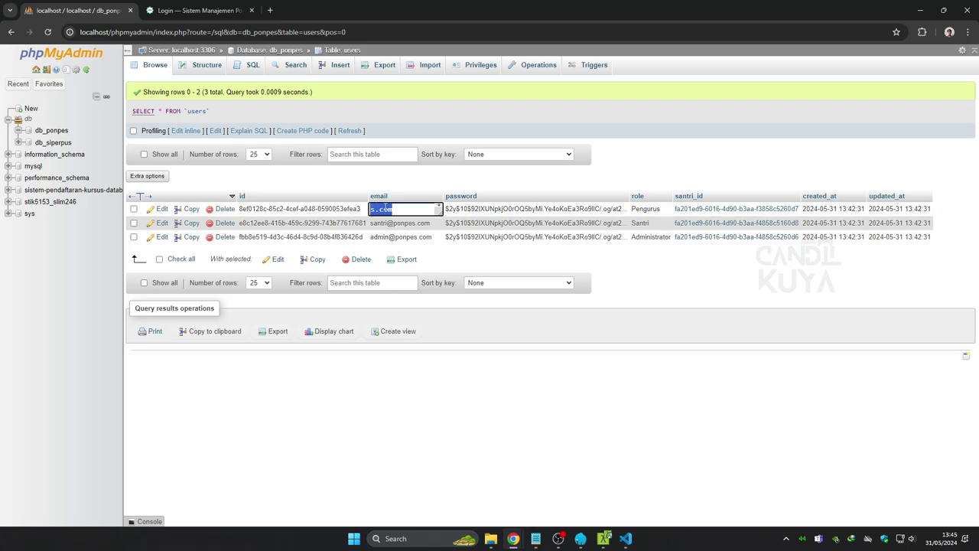
pyautogui.rightClick(385, 209)
pyautogui.click(402, 255)
# Log in to Pesantren CMS with the copied Pengurus email and the account password, and close the browser's save-password prompt
pyautogui.click(195, 10)
pyautogui.rightClick(441, 228)
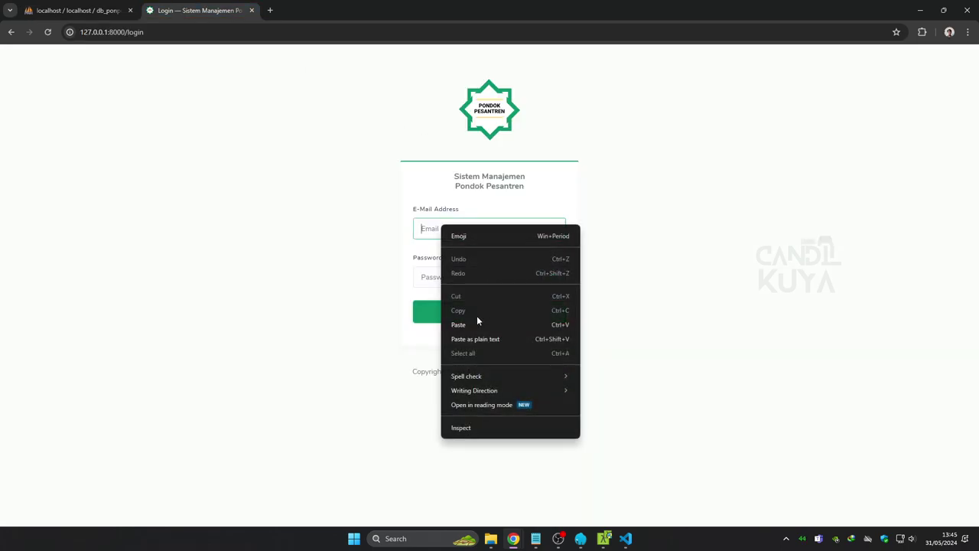
pyautogui.click(458, 324)
pyautogui.click(446, 278)
pyautogui.write('pa')
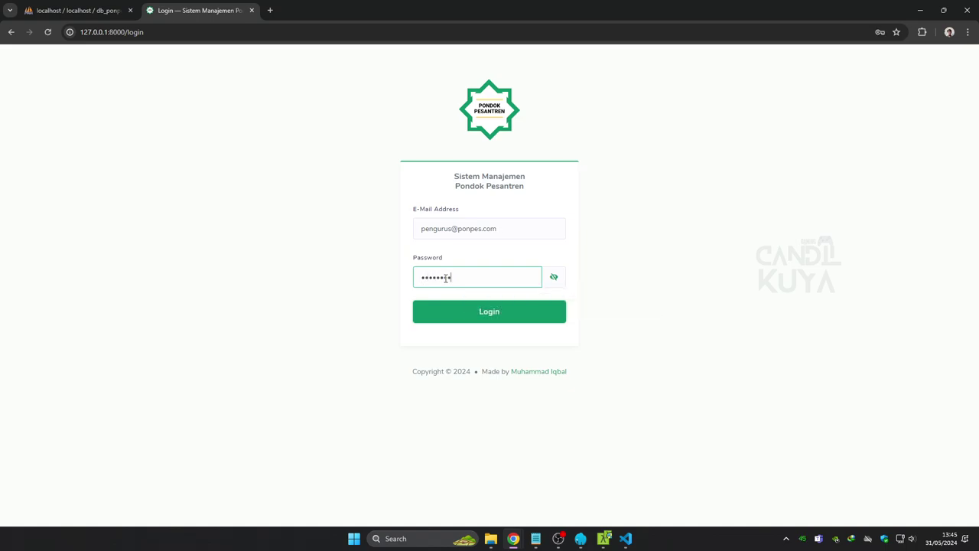
pyautogui.press('Return')
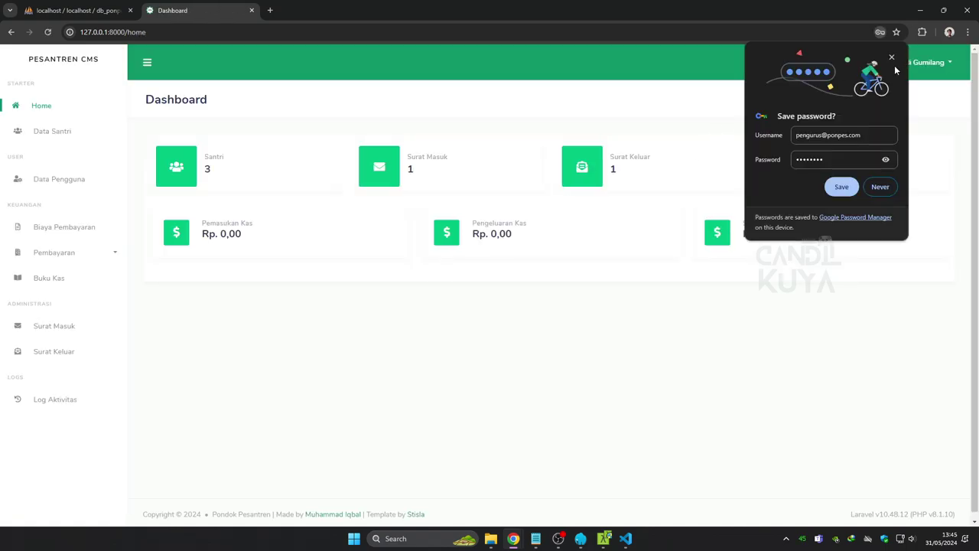
pyautogui.click(842, 186)
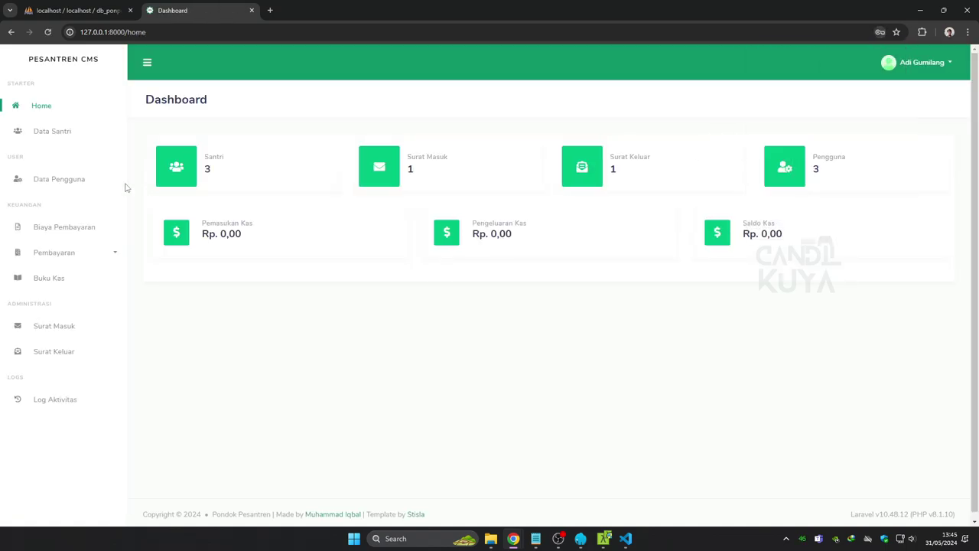
# View the Data Santri and Data Pengguna pages as Pengurus, including the Pengurus user's profile, and return to the user list
pyautogui.click(79, 264)
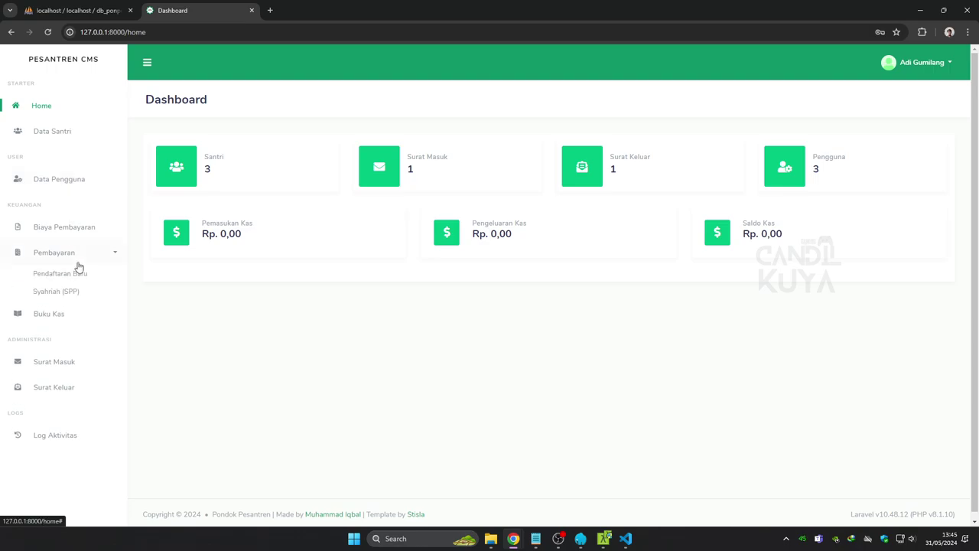
pyautogui.click(77, 142)
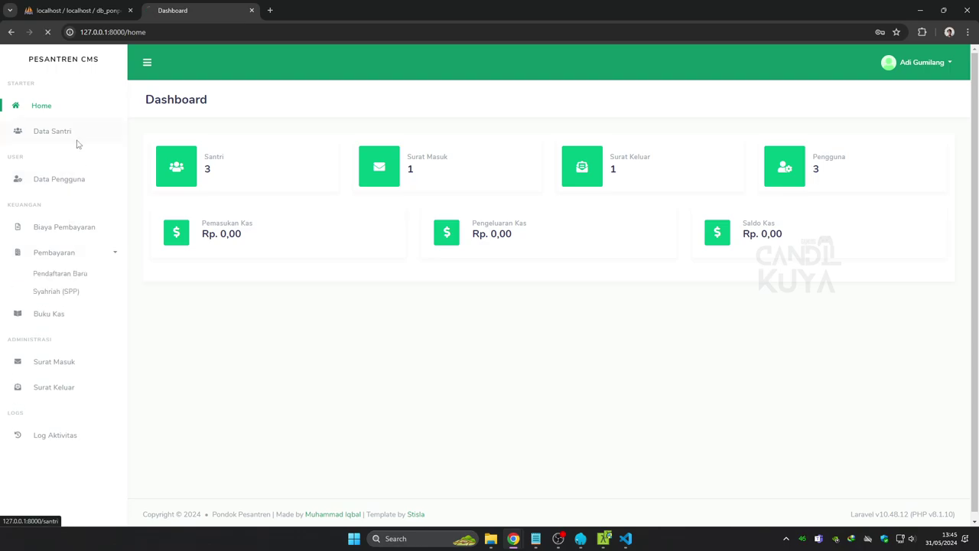
pyautogui.click(77, 186)
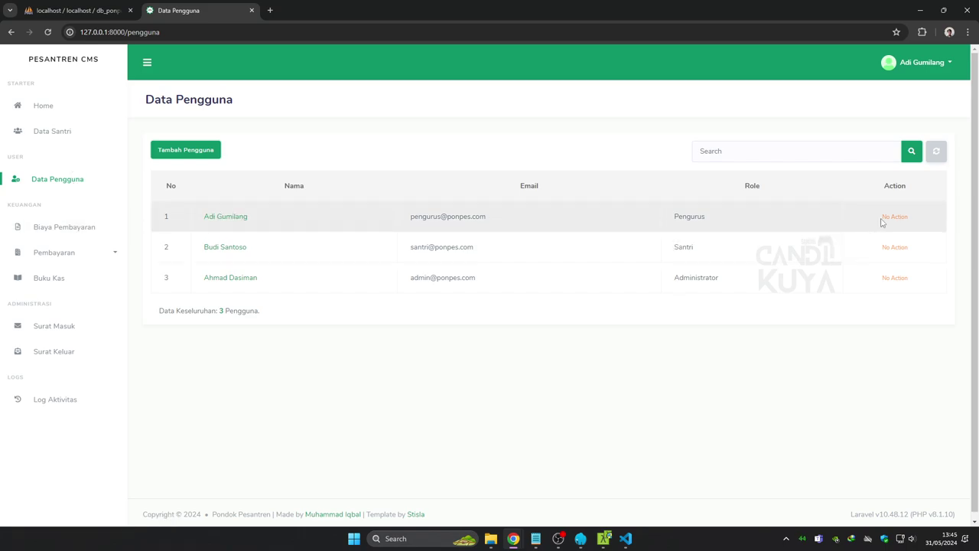
pyautogui.click(205, 219)
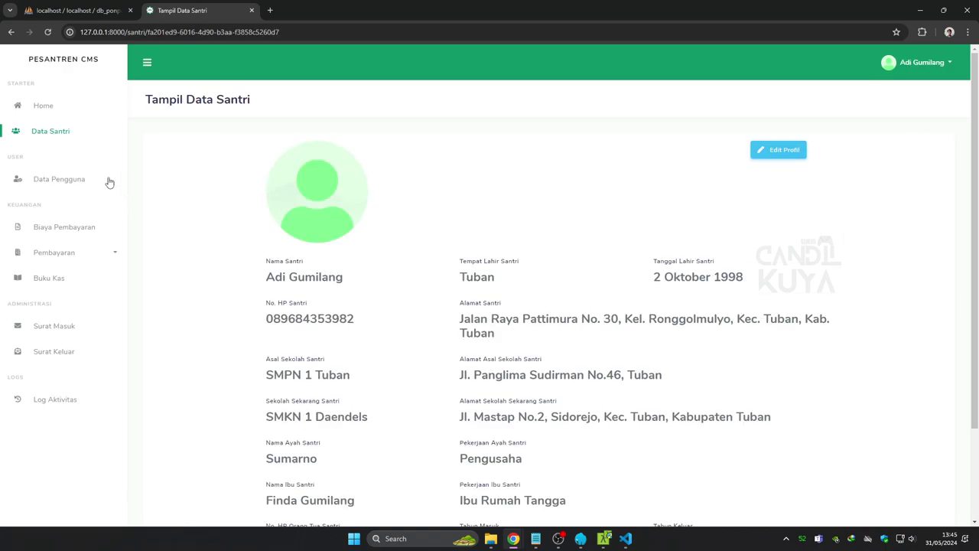
pyautogui.click(12, 33)
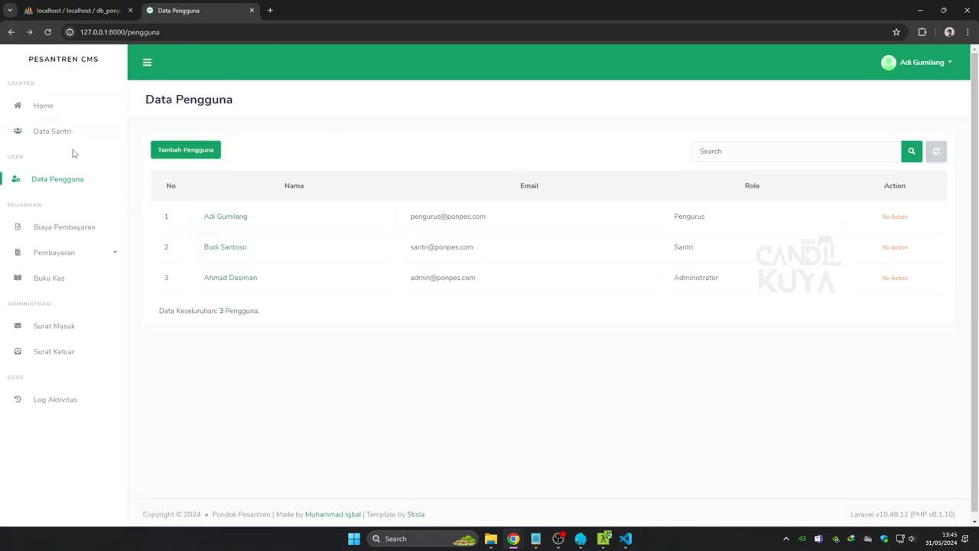
# Check the Pendaftaran Baru, Syahriah (SPP) and Buku Kas pages available to the Pengurus role
pyautogui.click(57, 255)
pyautogui.click(56, 277)
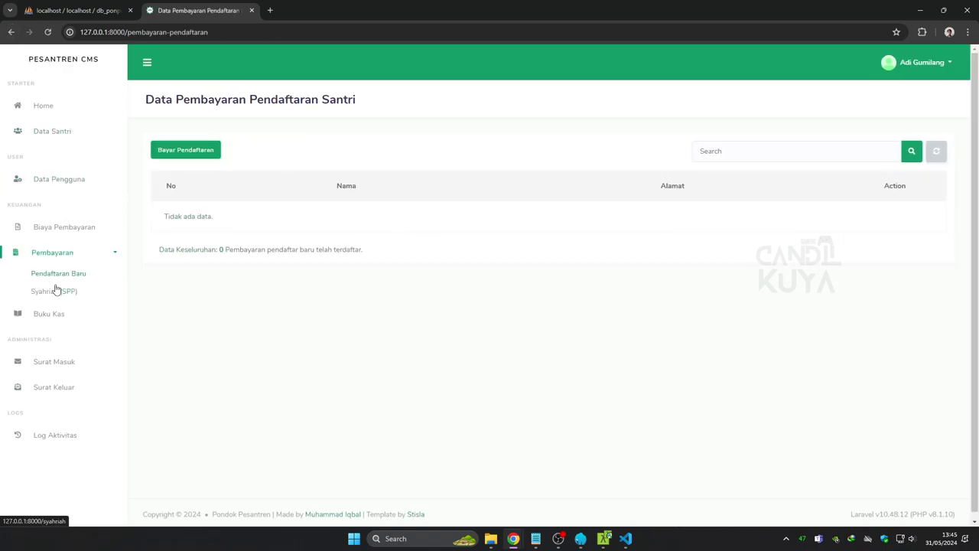
pyautogui.click(54, 294)
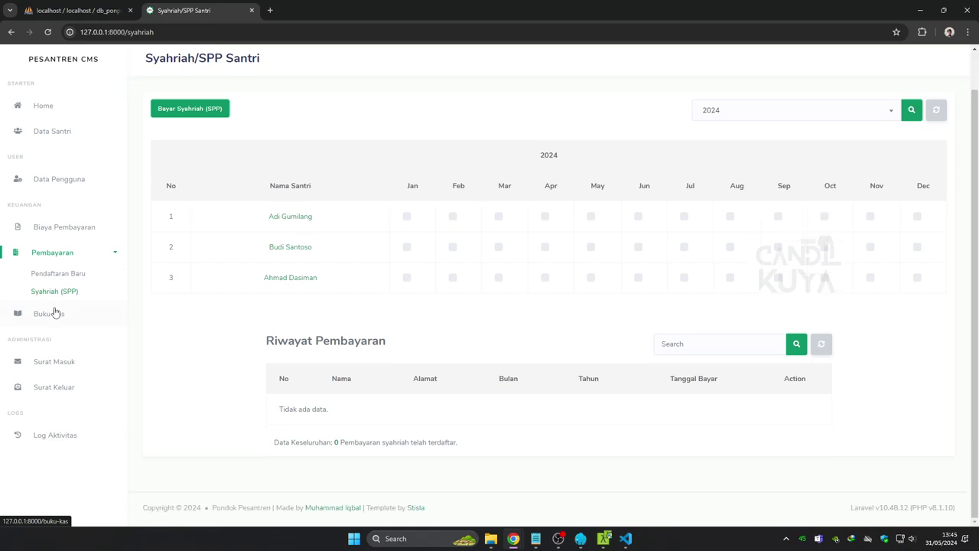
pyautogui.click(76, 316)
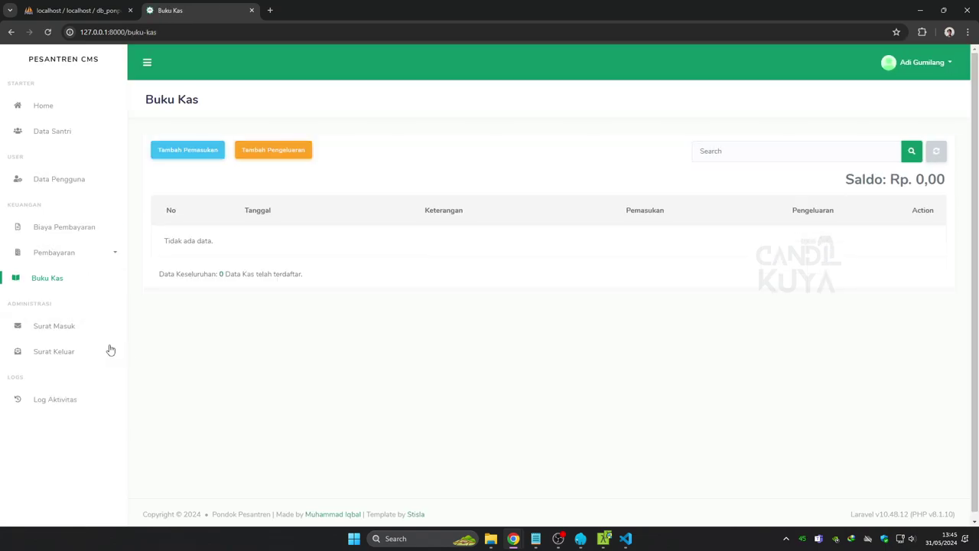
# Check the Surat Masuk, Surat Keluar and Log Aktivitas pages available to the Pengurus role
pyautogui.click(66, 329)
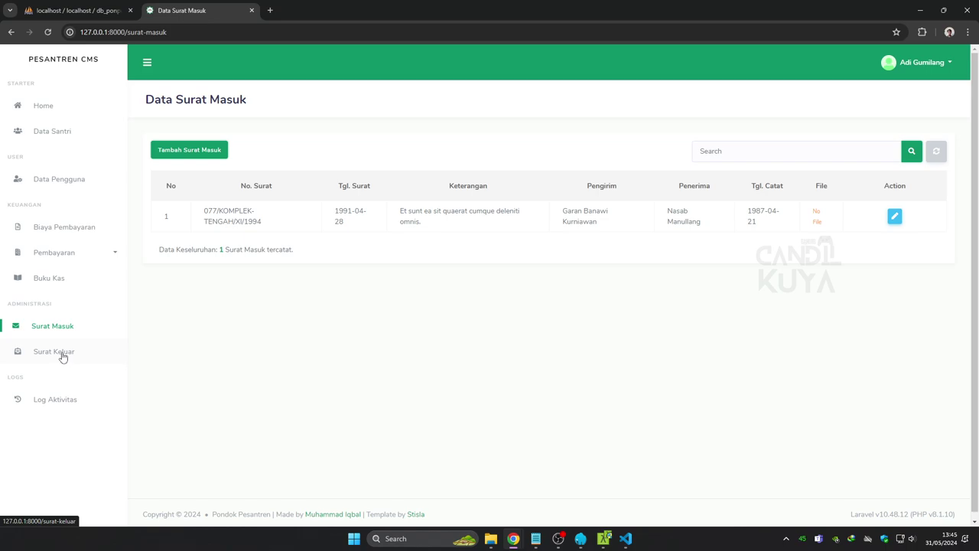
pyautogui.click(63, 357)
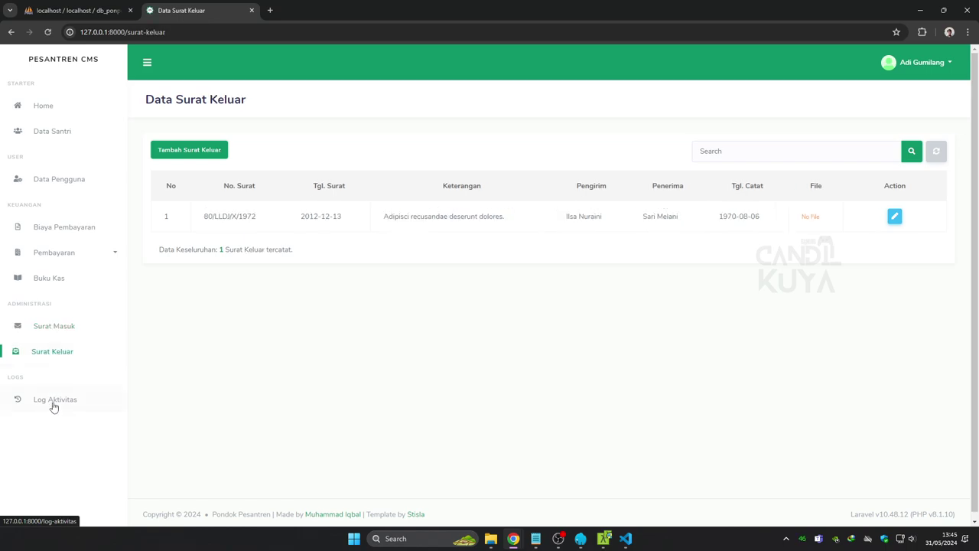
pyautogui.click(53, 402)
# Log out of the Pengurus account and copy the Santri user's email from the users table in phpMyAdmin
pyautogui.click(919, 66)
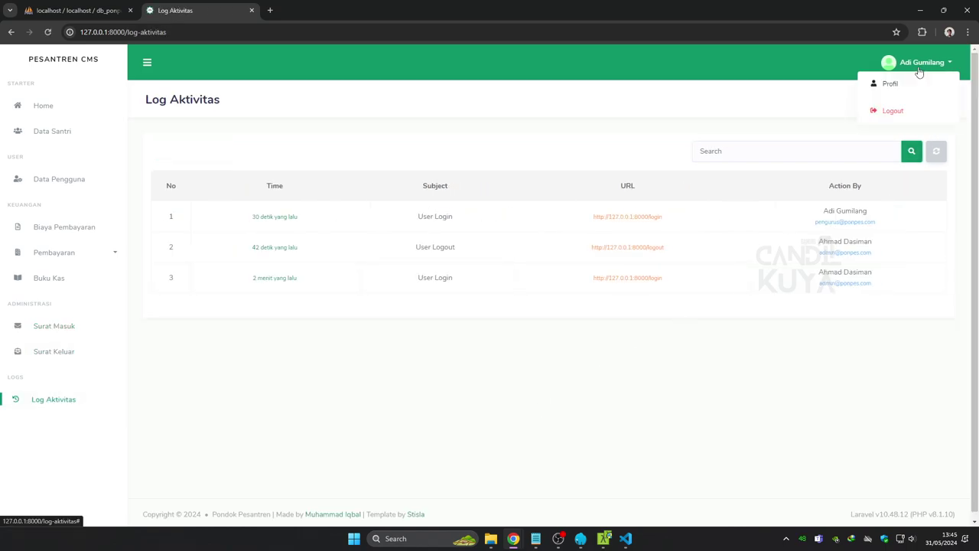
pyautogui.click(893, 111)
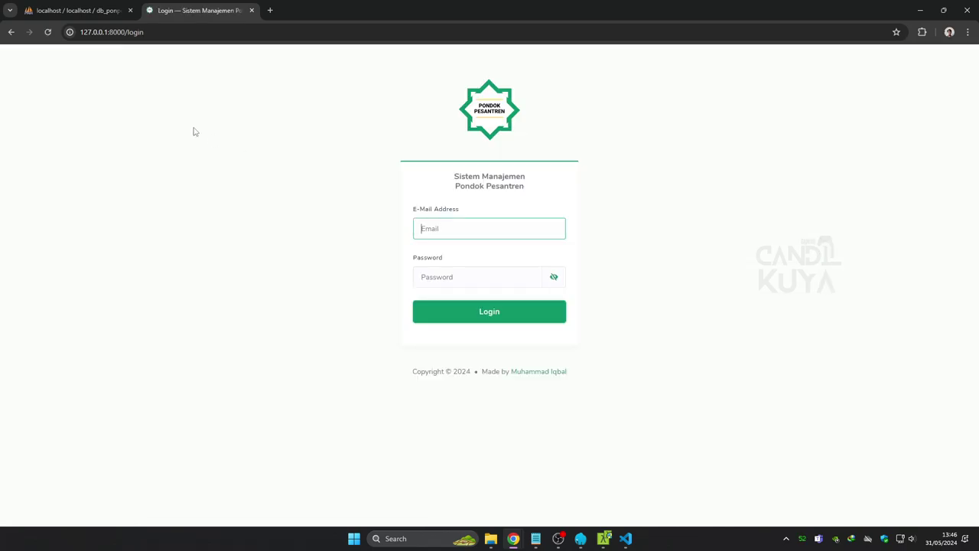
pyautogui.click(75, 10)
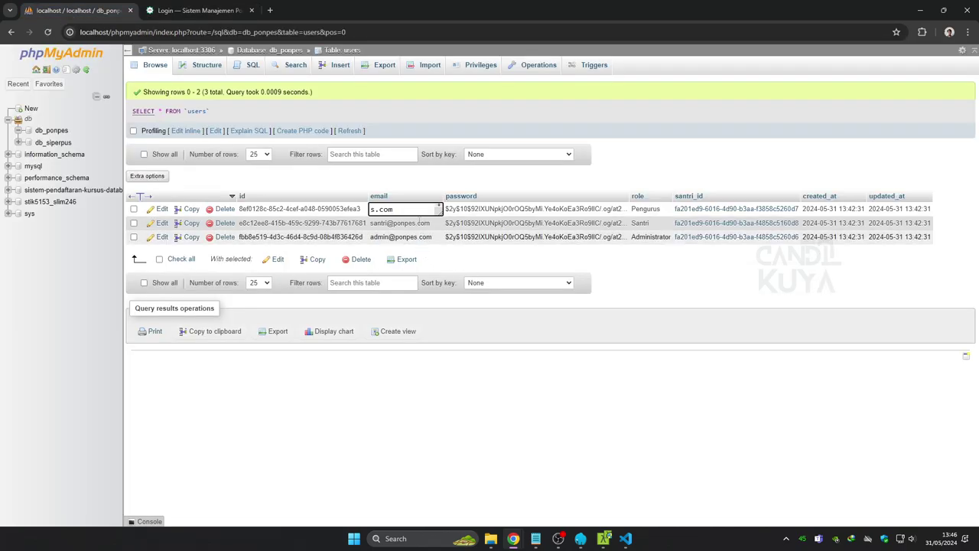
pyautogui.doubleClick(391, 223)
pyautogui.rightClick(377, 221)
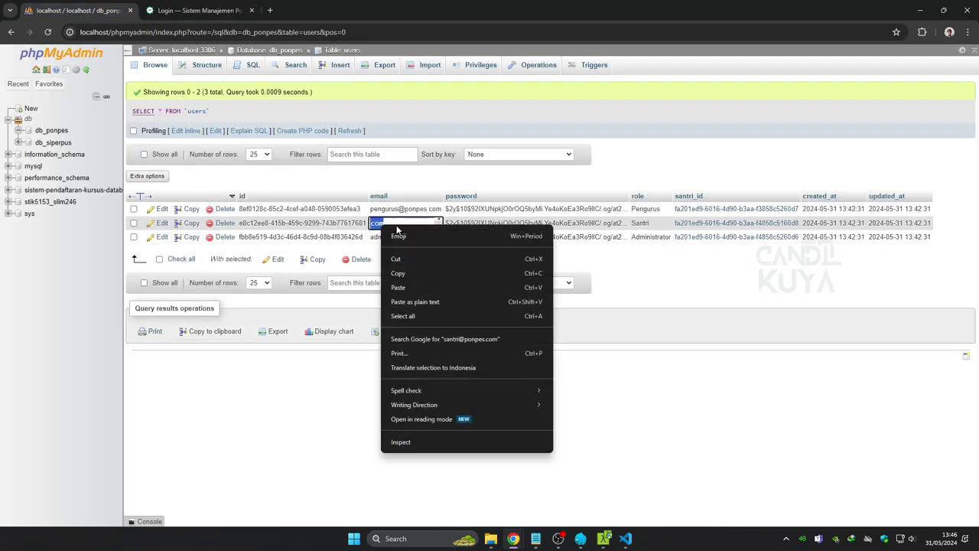
pyautogui.click(429, 270)
# Try to log in to Pesantren CMS with the copied Santri email and the account password
pyautogui.click(211, 10)
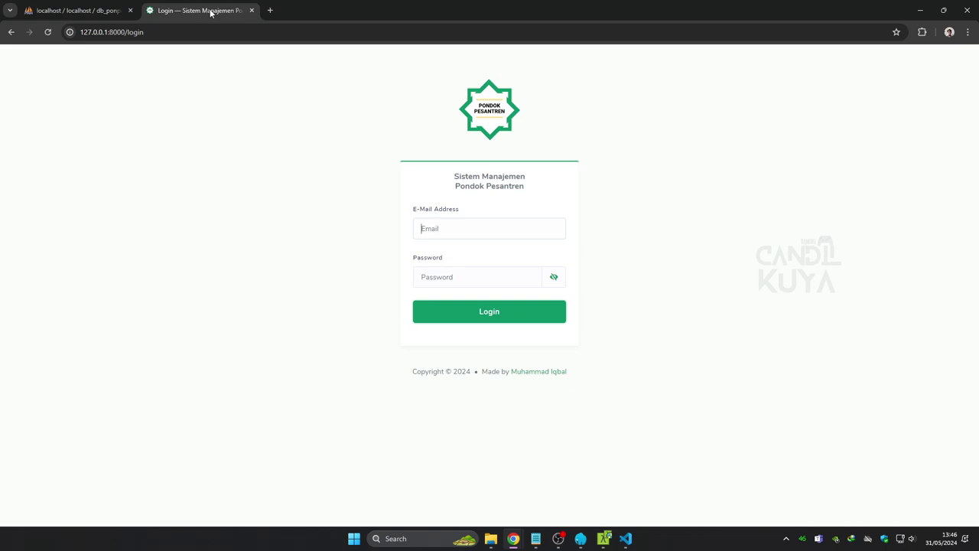
pyautogui.rightClick(452, 226)
pyautogui.click(481, 323)
pyautogui.click(459, 276)
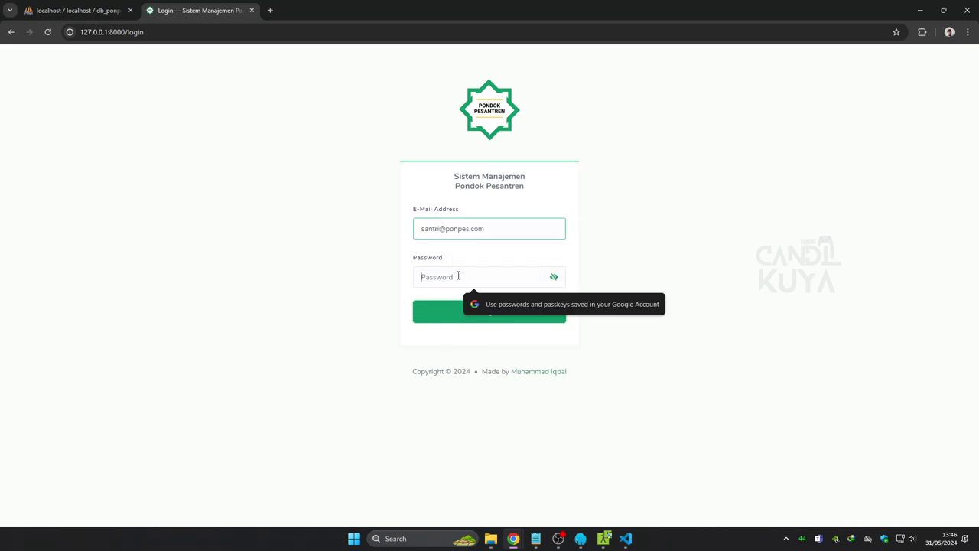
pyautogui.write('pas')
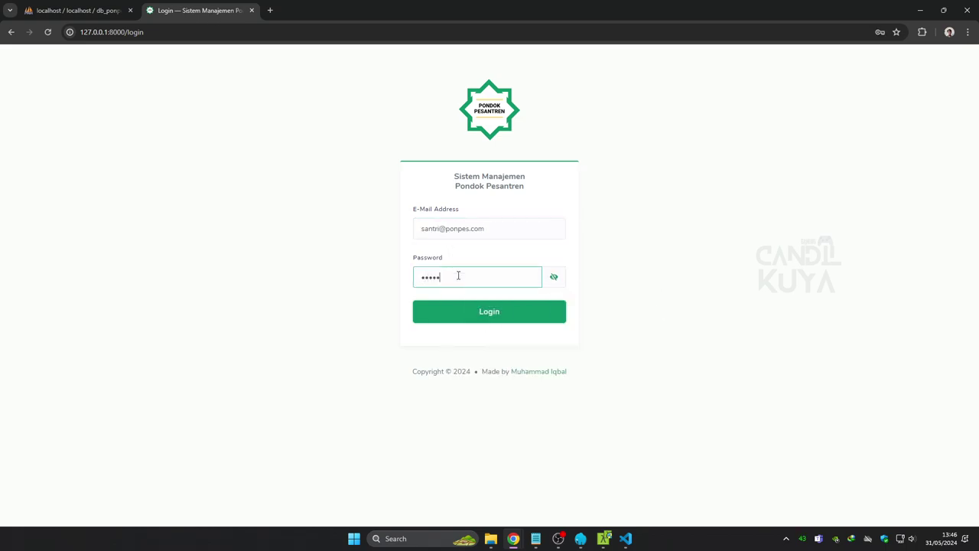
pyautogui.press('Return')
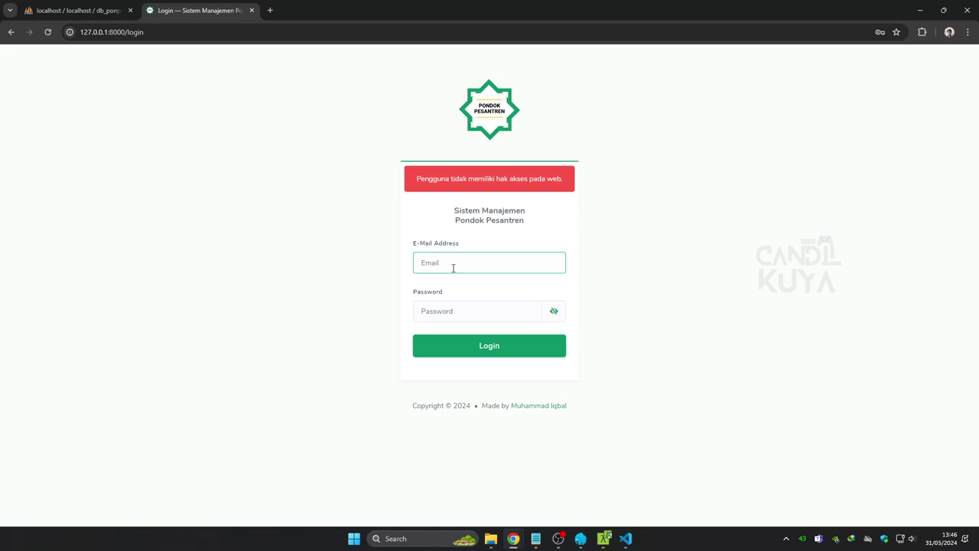
# Try once more to log in with the copied Santri email and the account password
pyautogui.hotkey('ctrl', 'v')
pyautogui.click(436, 311)
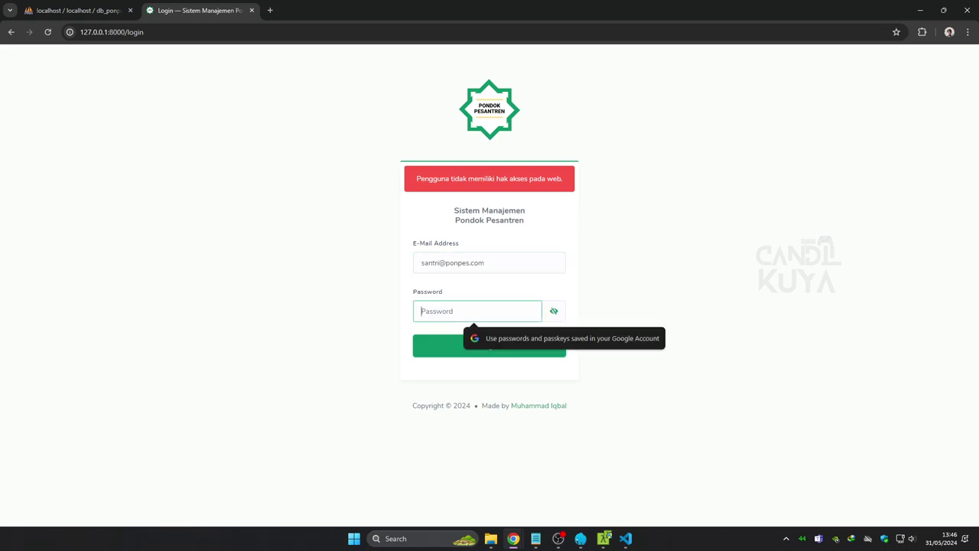
pyautogui.hotkey('alt', 'Tab')
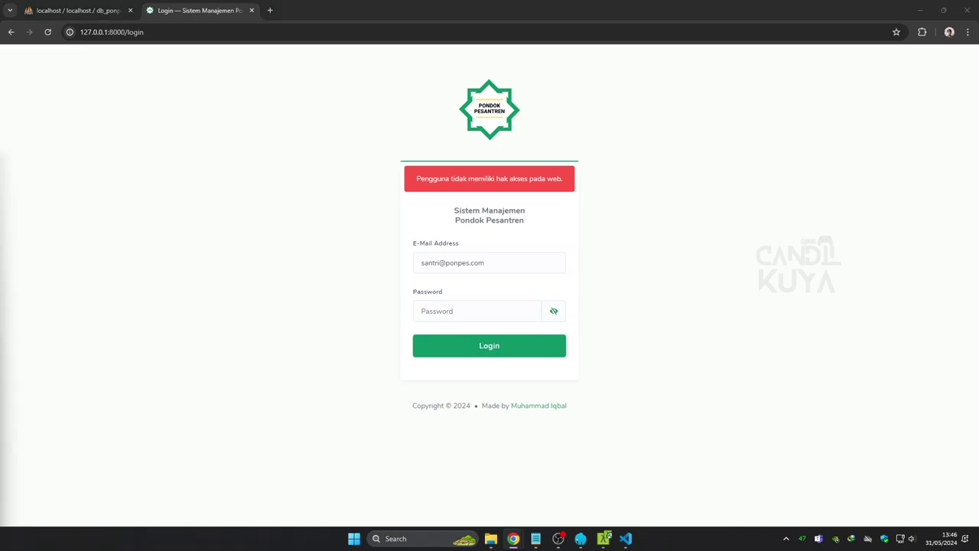
pyautogui.click(467, 316)
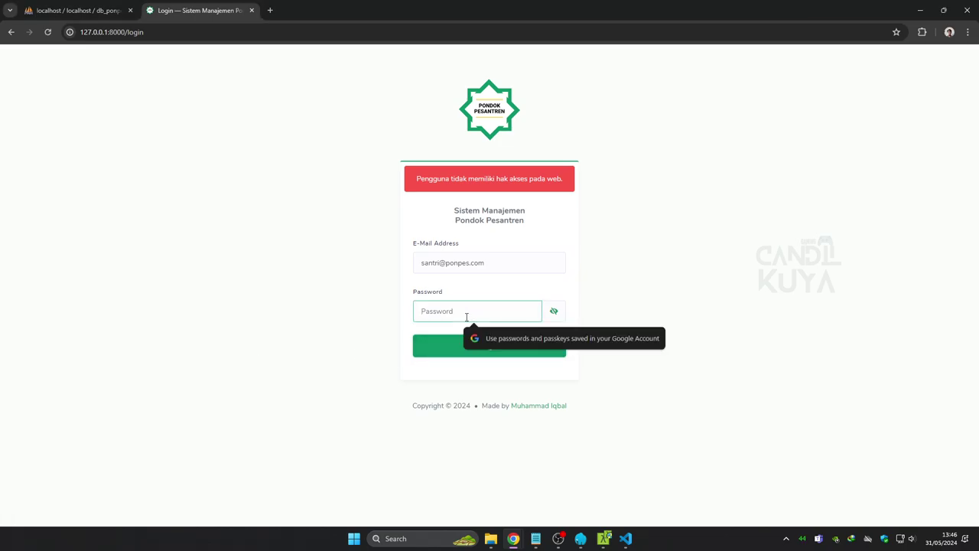
pyautogui.write('pa')
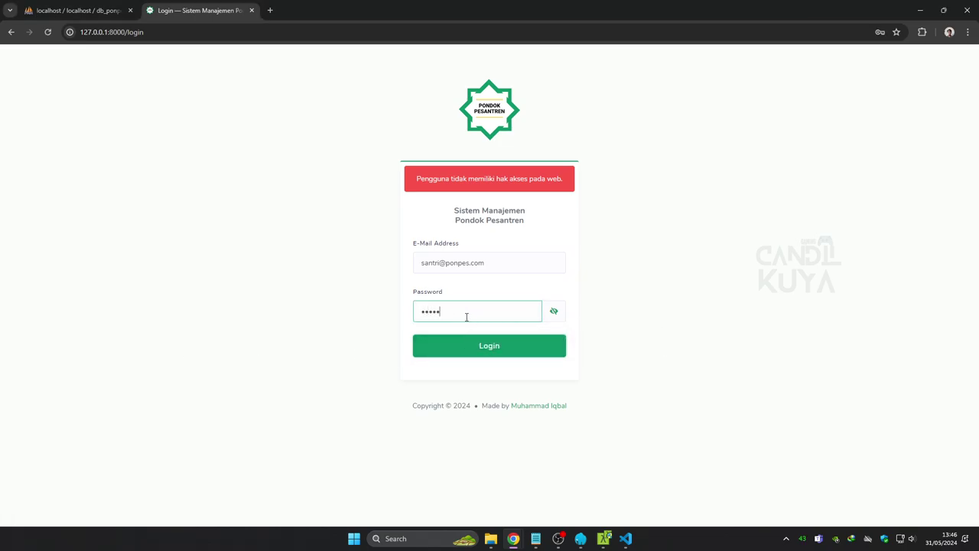
pyautogui.write('ssword')
pyautogui.press('Return')
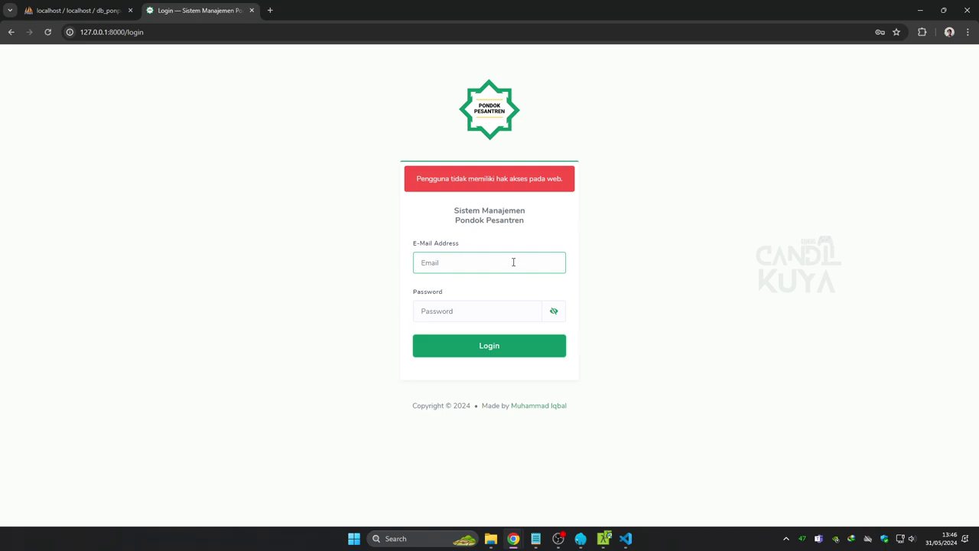
pyautogui.click(481, 119)
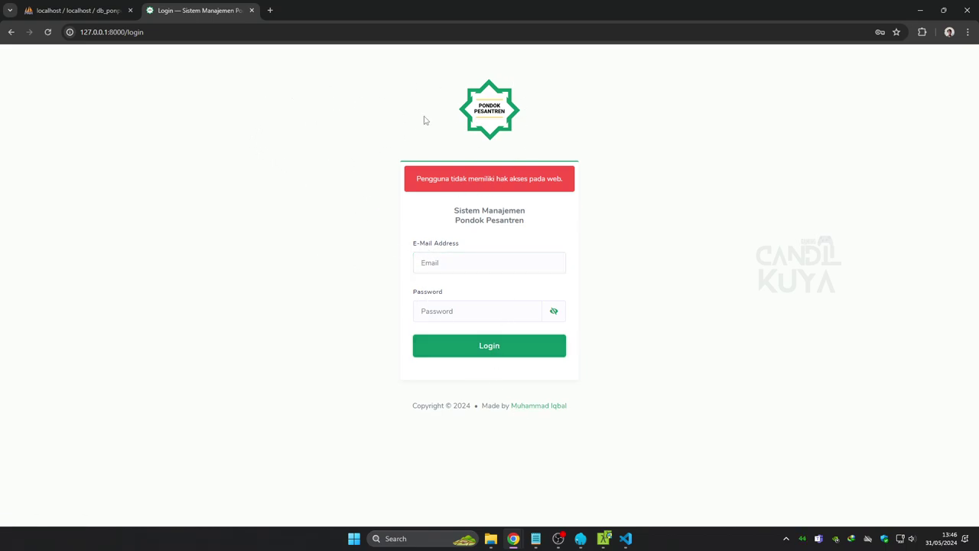
# Log in to the CMS with the administrator's email and the account password
pyautogui.click(423, 260)
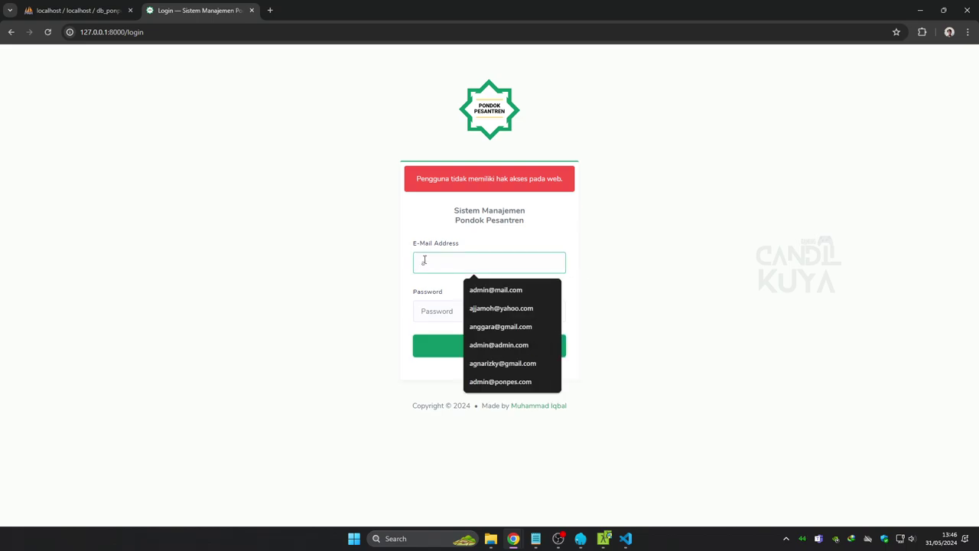
pyautogui.click(483, 381)
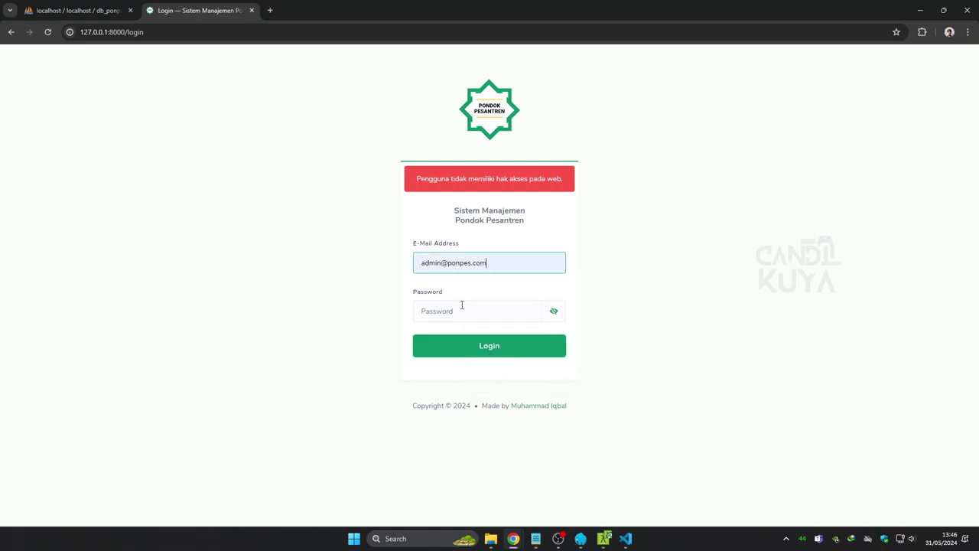
pyautogui.click(462, 309)
pyautogui.write('pa')
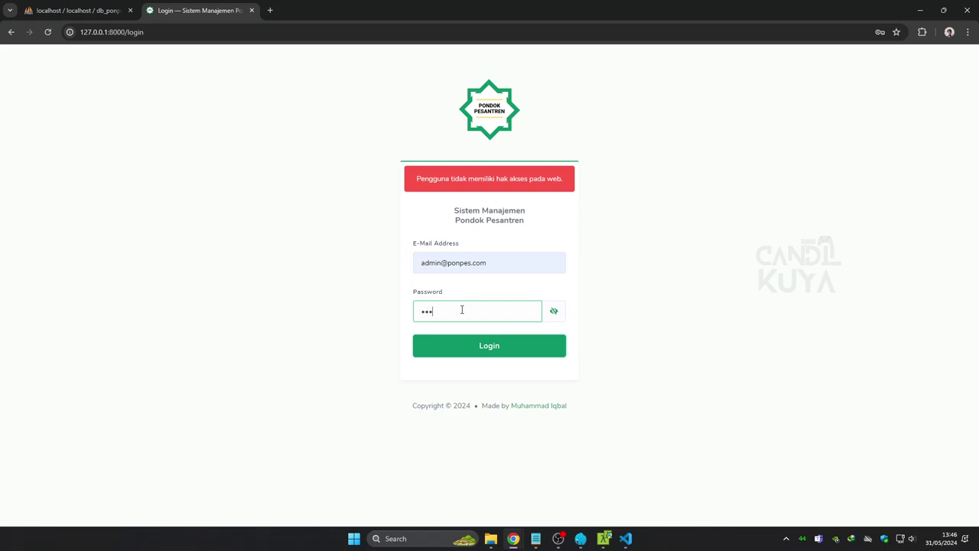
pyautogui.press('Return')
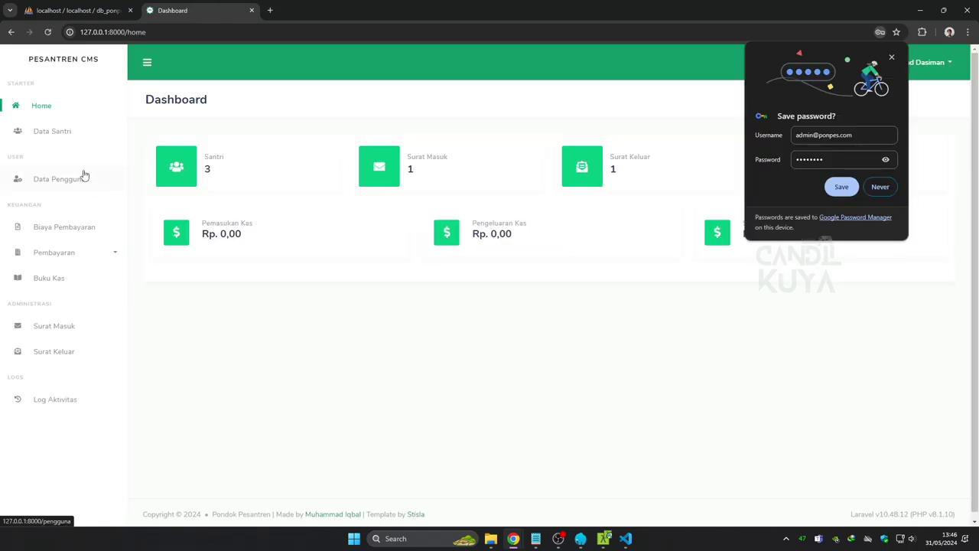
# Check the Tambah Data Santri form and open the Tambah Data Pengguna form
pyautogui.click(69, 138)
pyautogui.click(162, 152)
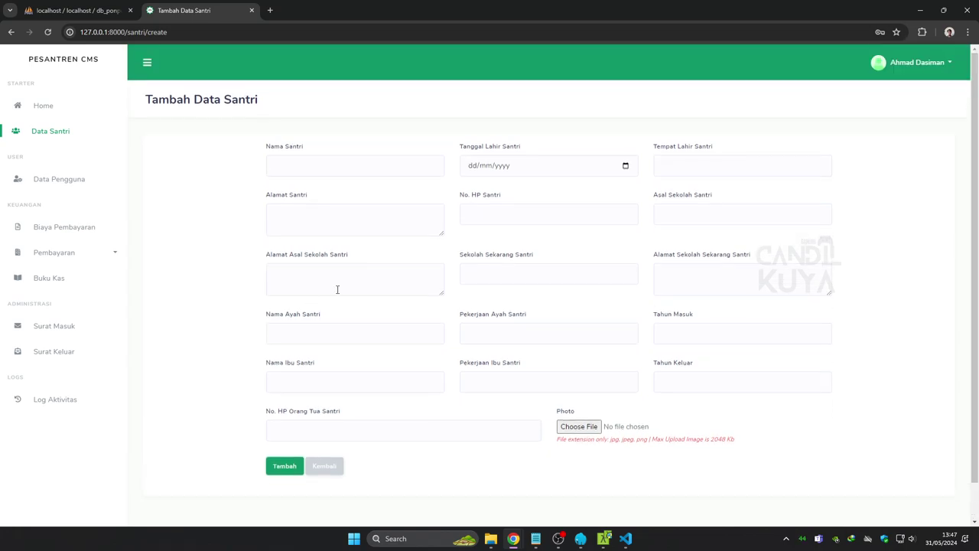
pyautogui.click(64, 180)
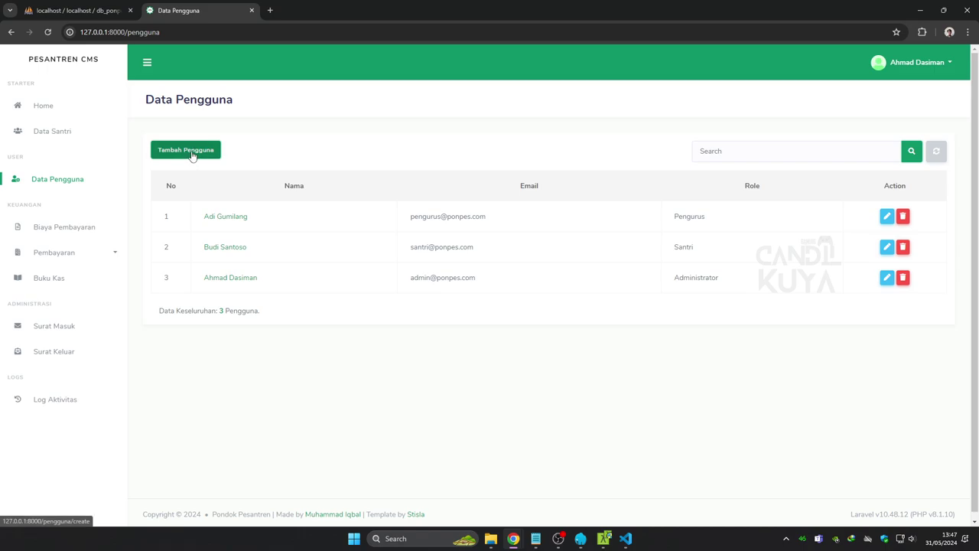
pyautogui.click(191, 156)
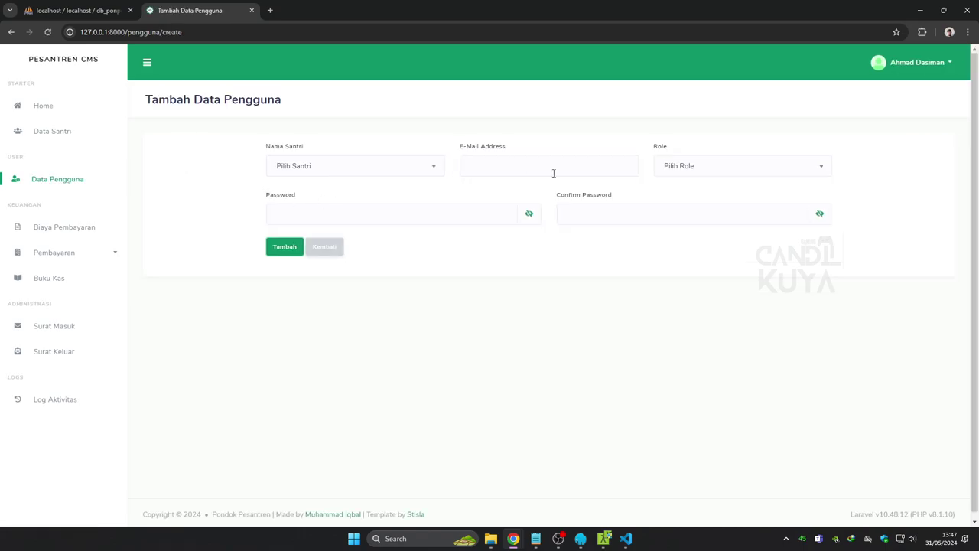
# Set the new user's role to Santri and examine the Nama Santri options and the email and password fields
pyautogui.click(694, 172)
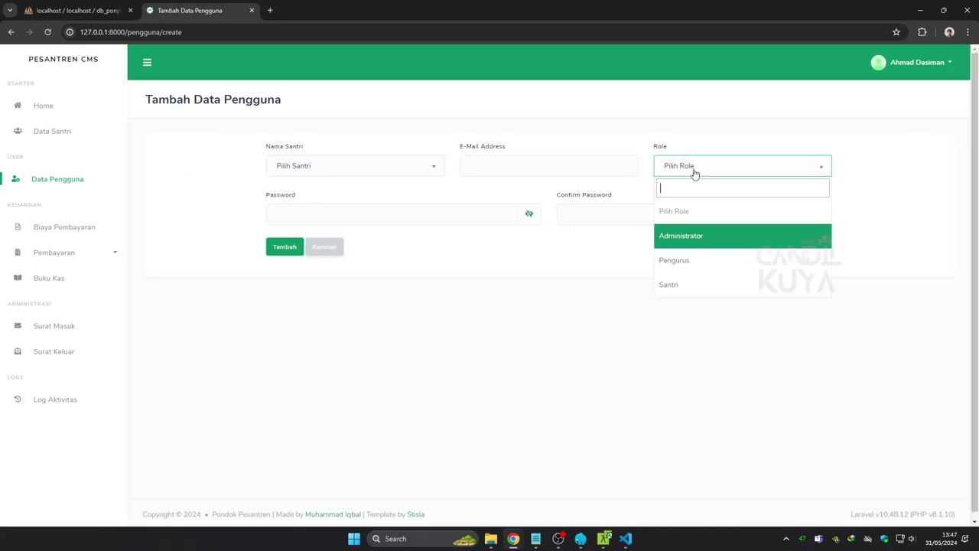
pyautogui.click(680, 285)
pyautogui.click(396, 170)
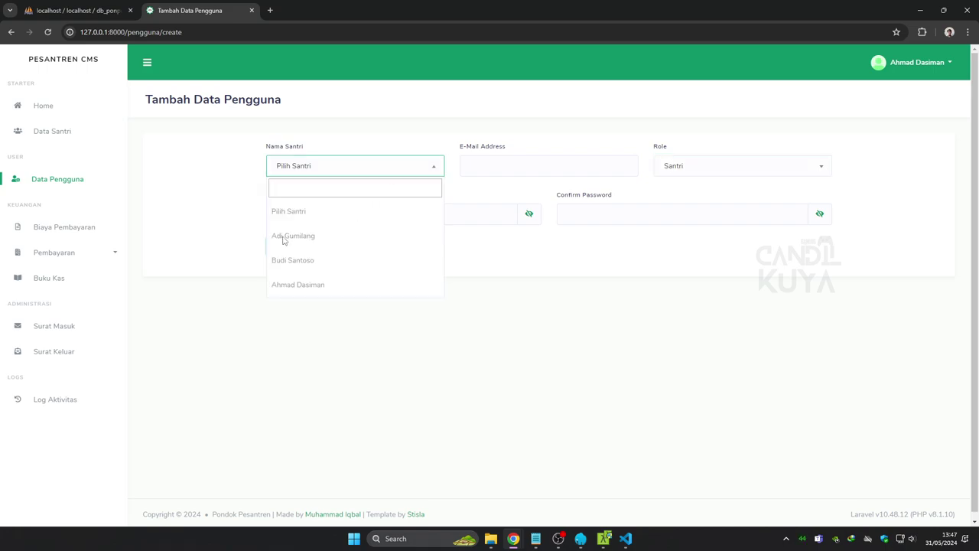
pyautogui.click(553, 161)
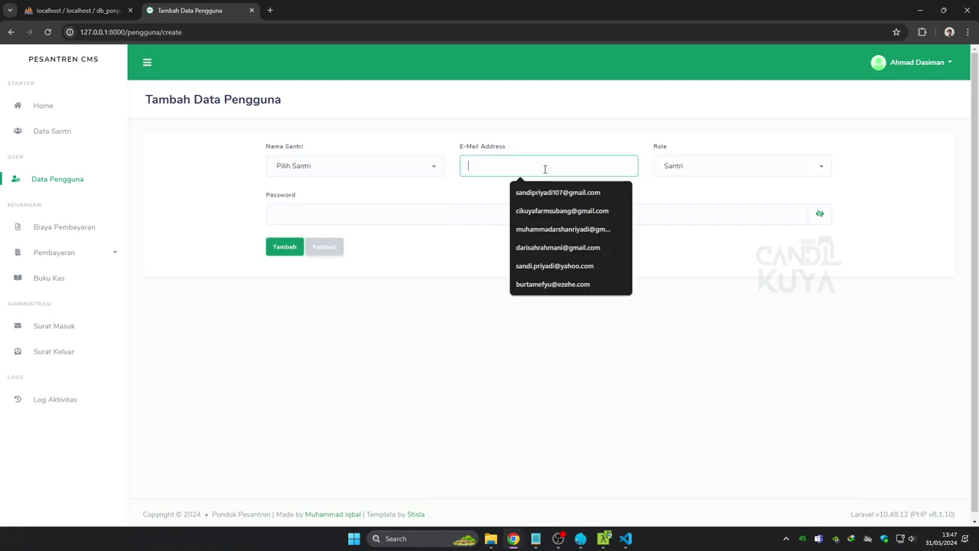
pyautogui.click(378, 215)
# Switch the new user's role to Administrator and examine the Nama Santri options for that role
pyautogui.click(667, 174)
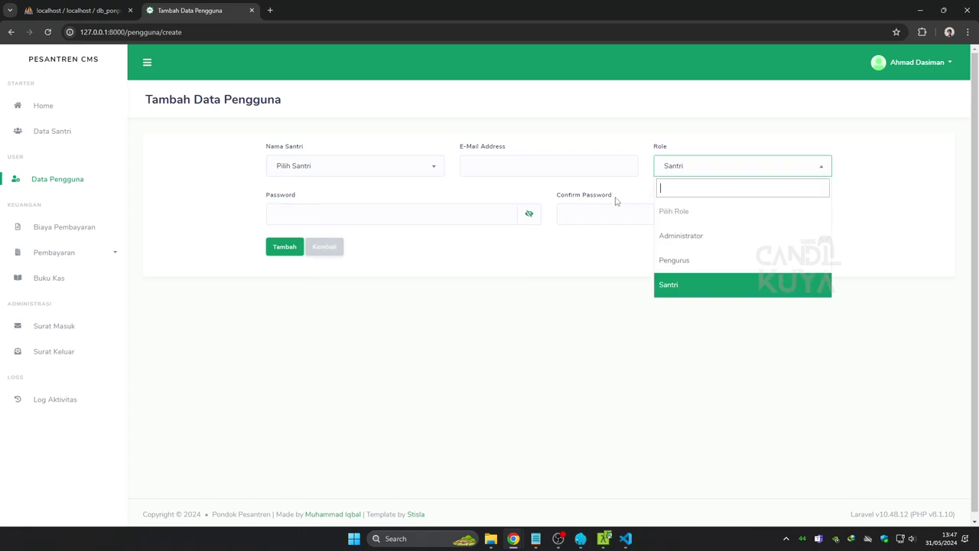
pyautogui.click(663, 236)
pyautogui.click(418, 175)
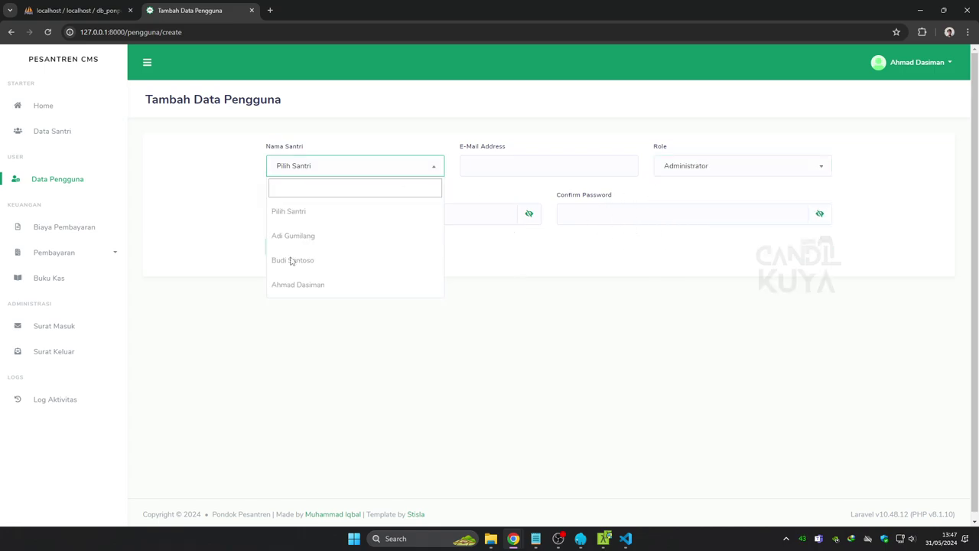
pyautogui.click(228, 229)
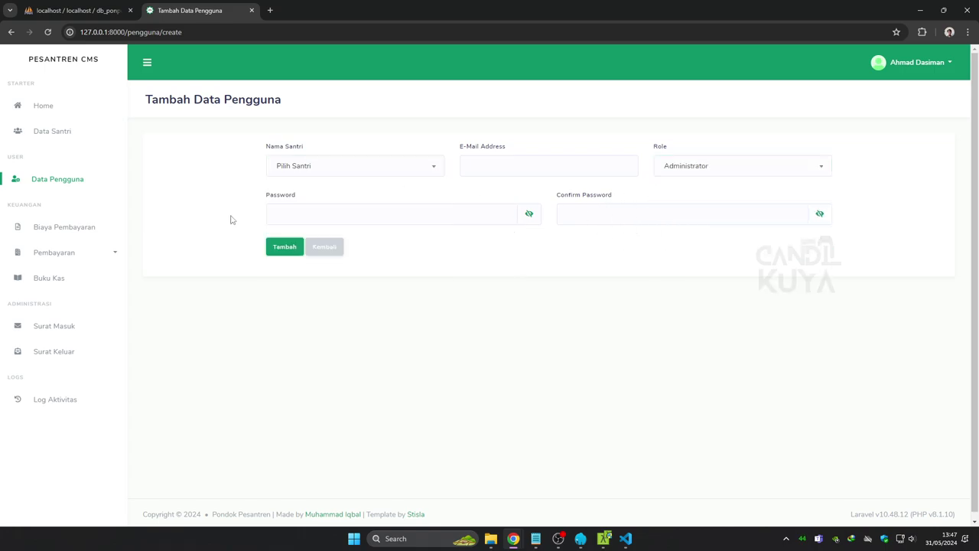
pyautogui.click(293, 168)
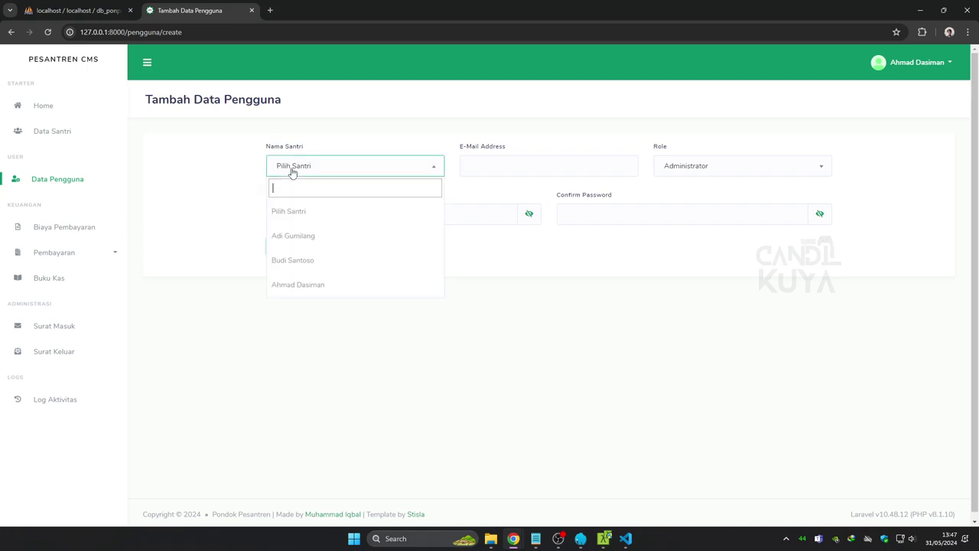
# Leave the new user form without saving and log out of the administrator account
pyautogui.click(727, 167)
pyautogui.click(745, 137)
pyautogui.click(899, 67)
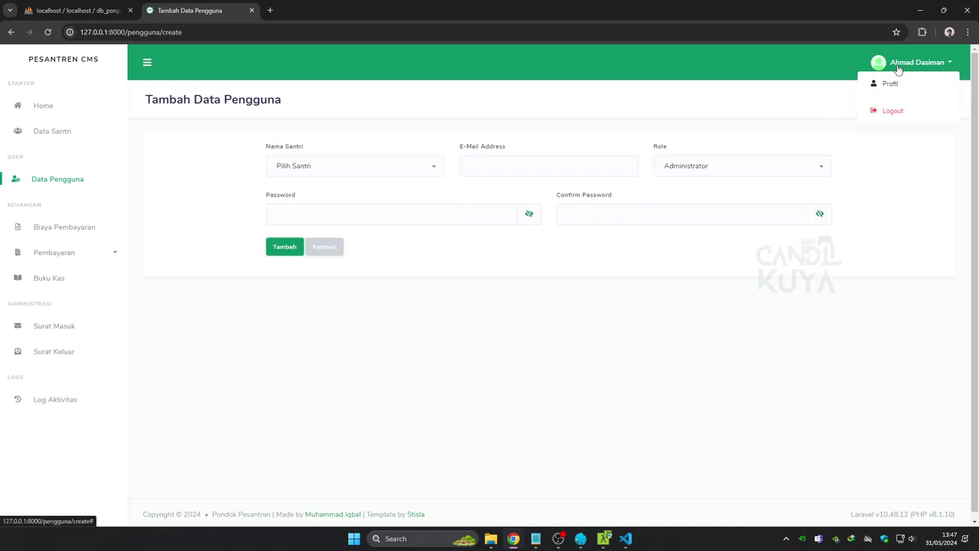
pyautogui.click(889, 111)
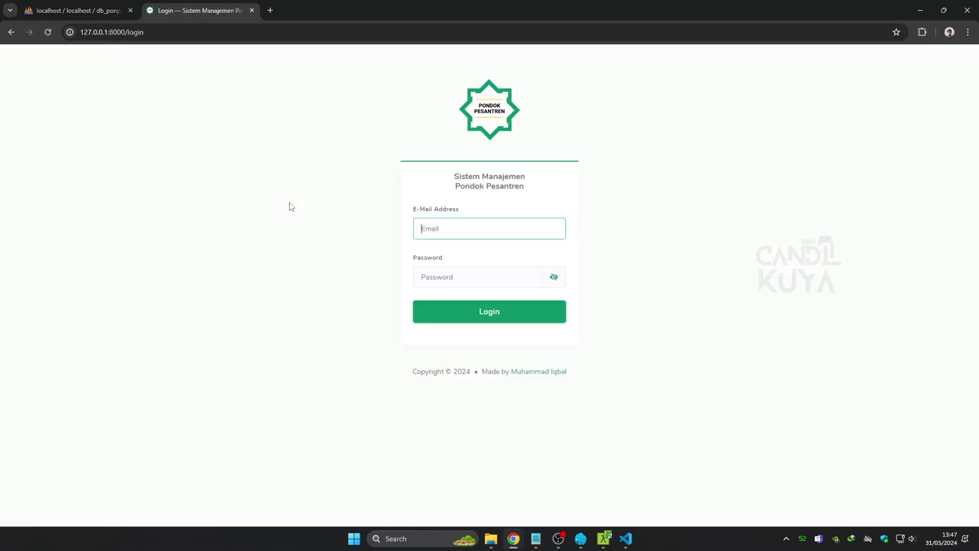